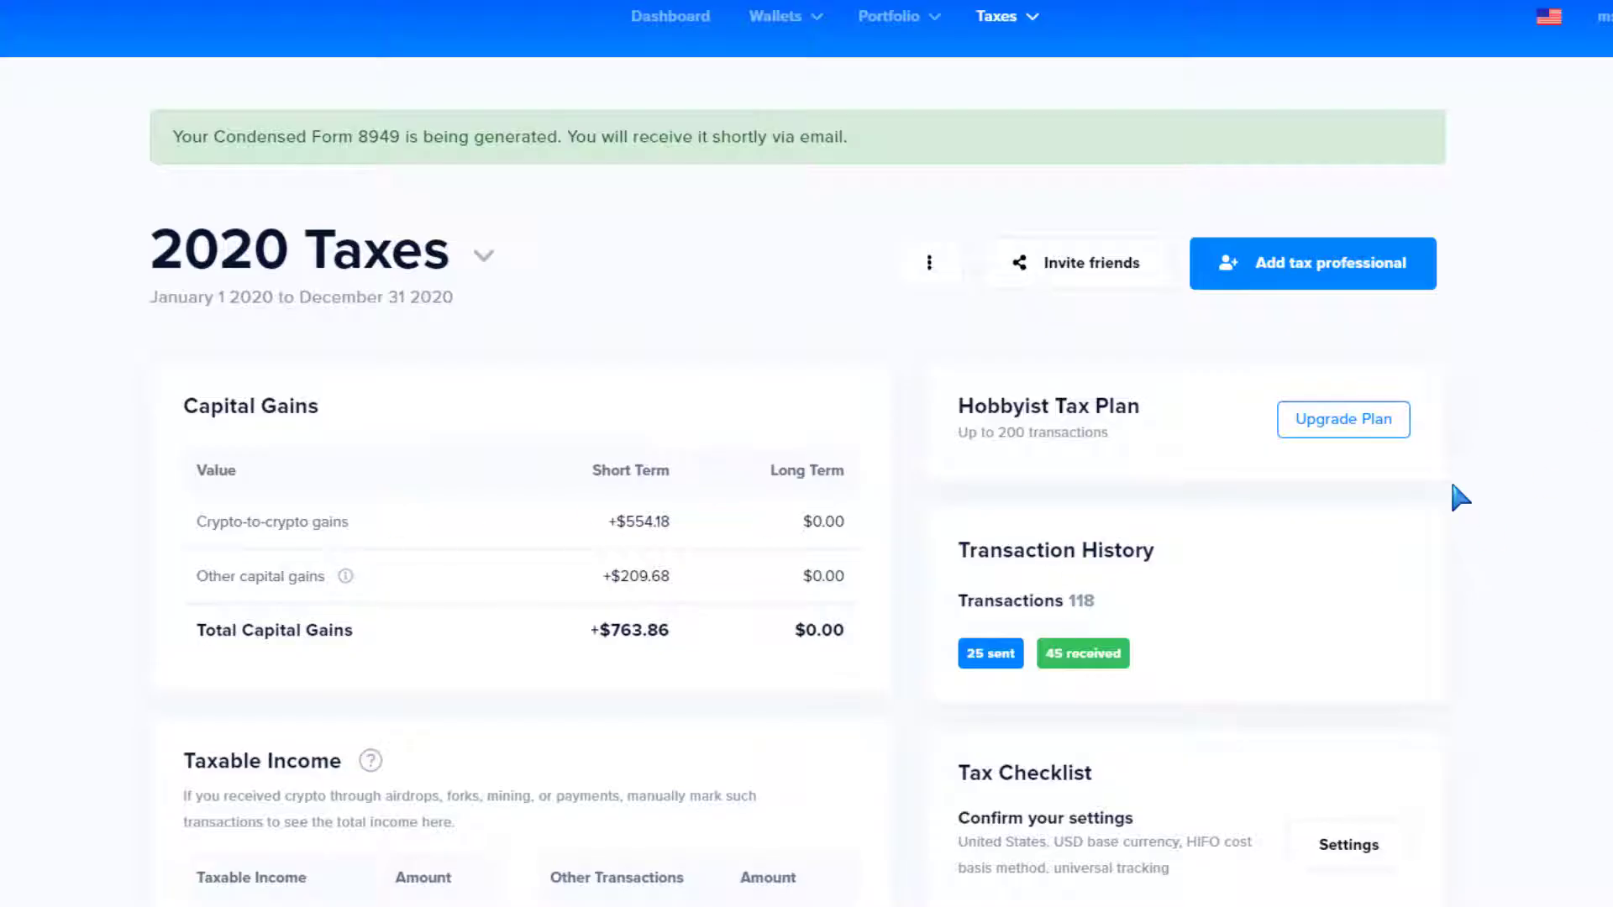
# Scroll CoinTracker's 2020 Taxes page to the Tax Reports list of Form 8949, Schedule D and Form 1040
pyautogui.scroll(-1, 1452, 487)
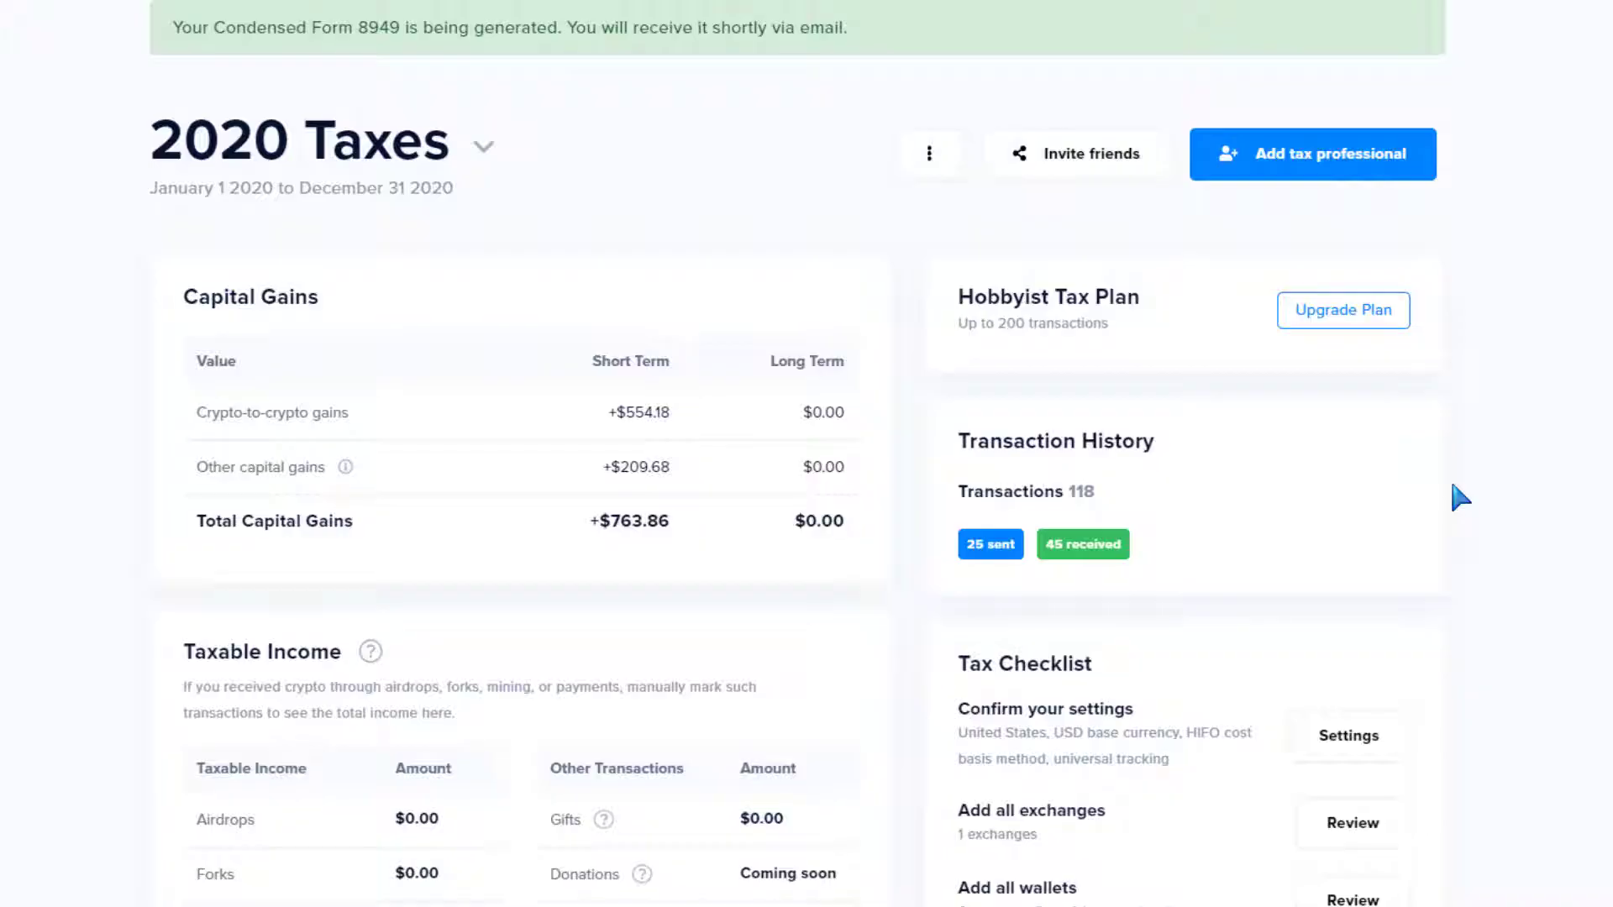
pyautogui.scroll(-1, 1452, 486)
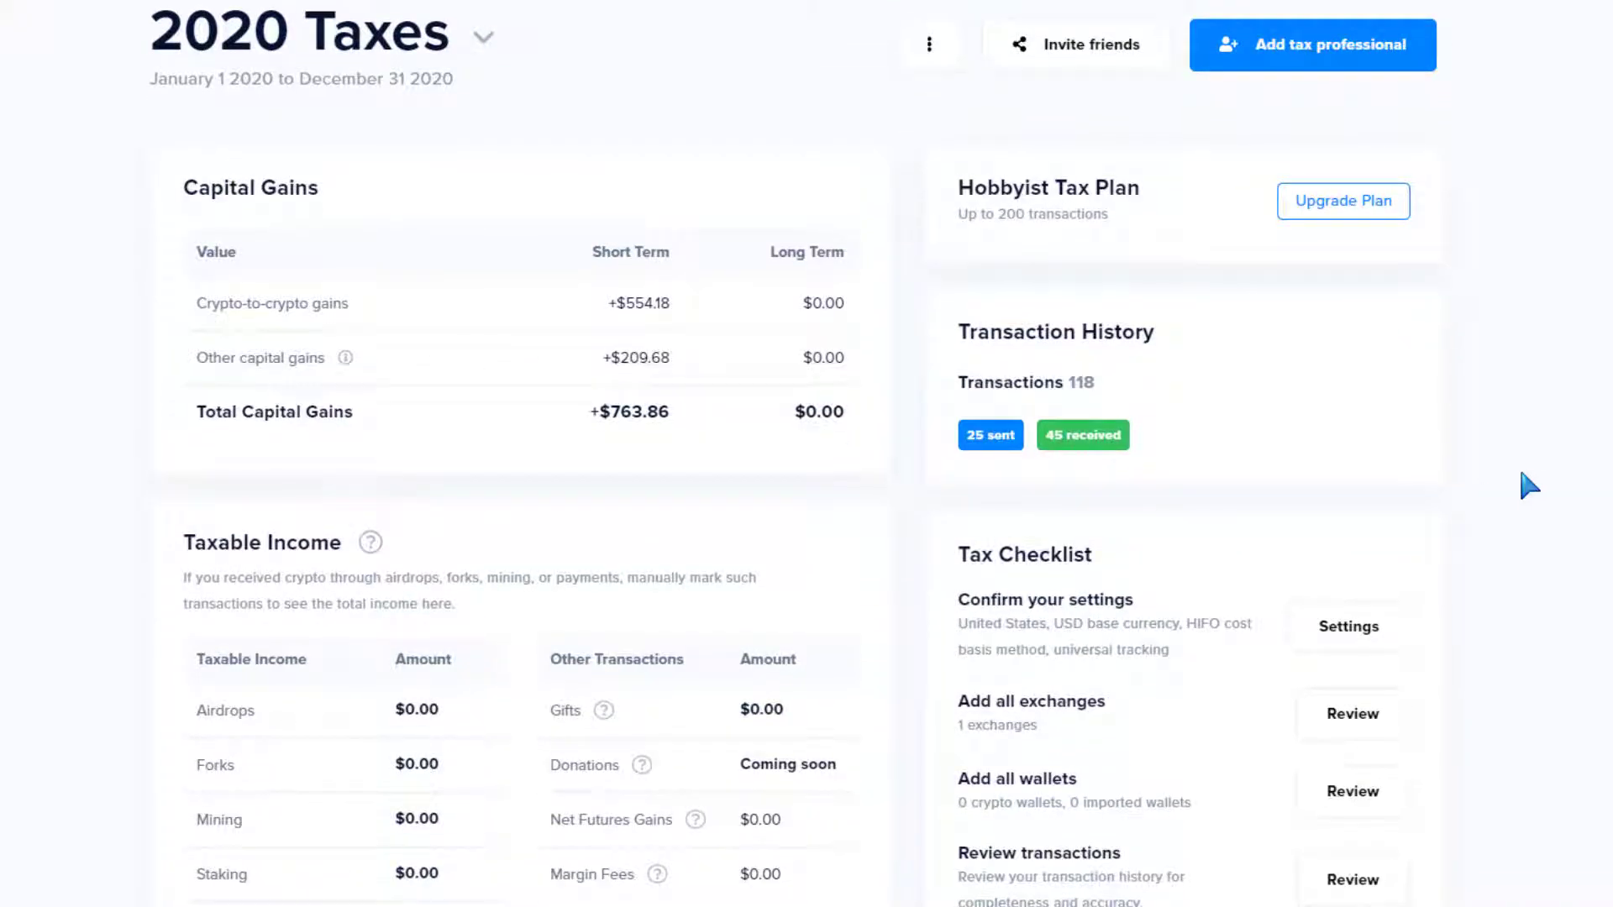
pyautogui.scroll(2, 1529, 486)
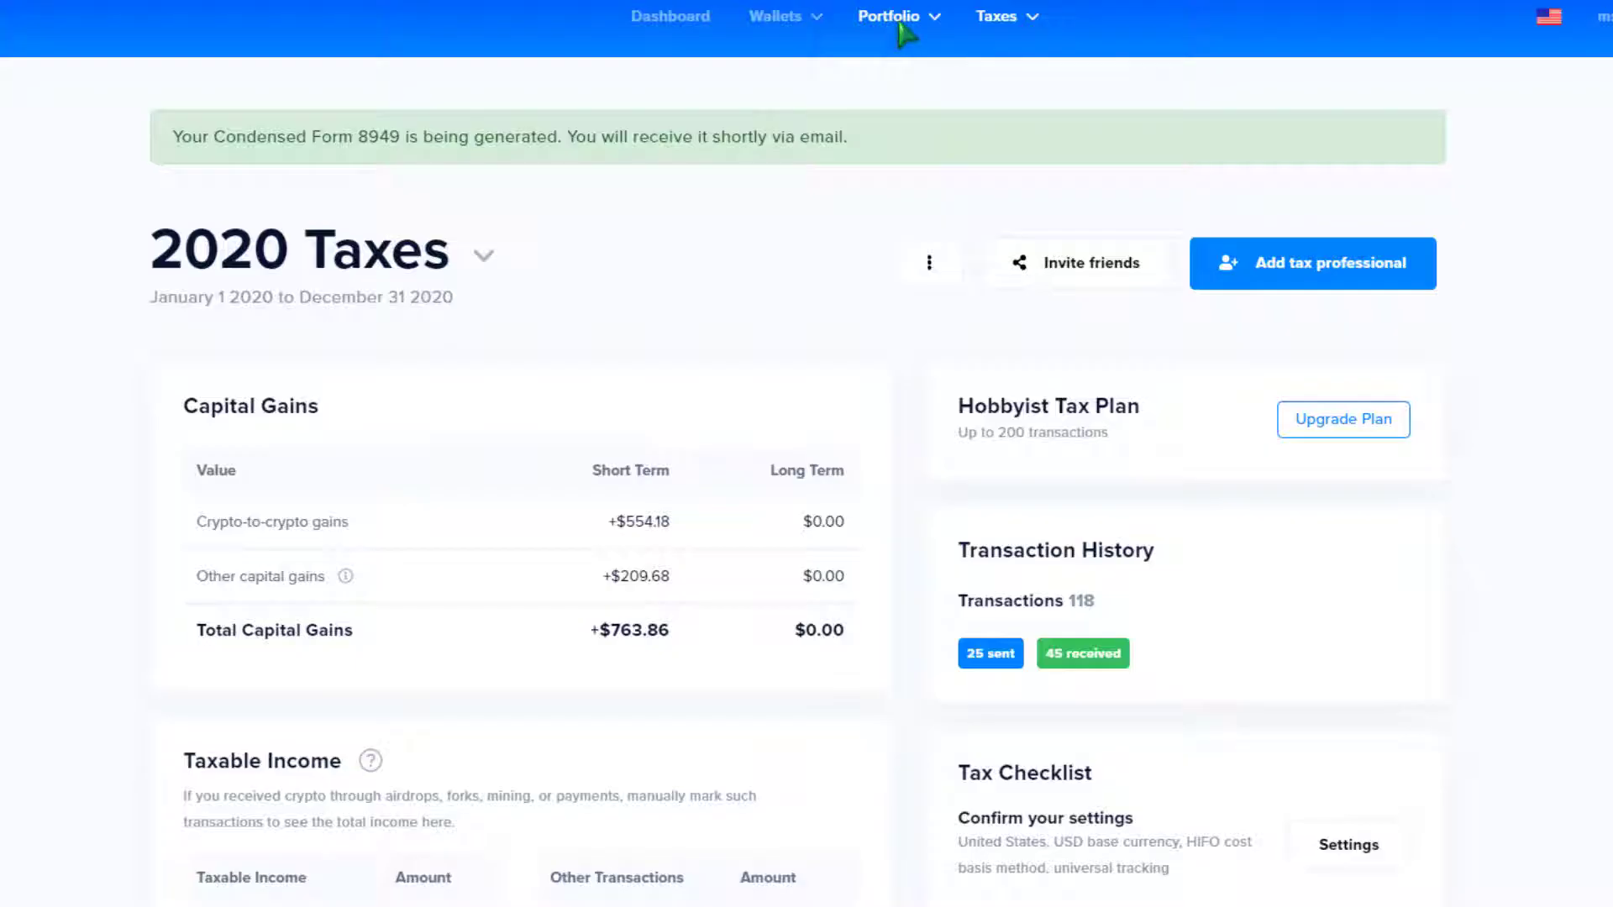
pyautogui.click(997, 19)
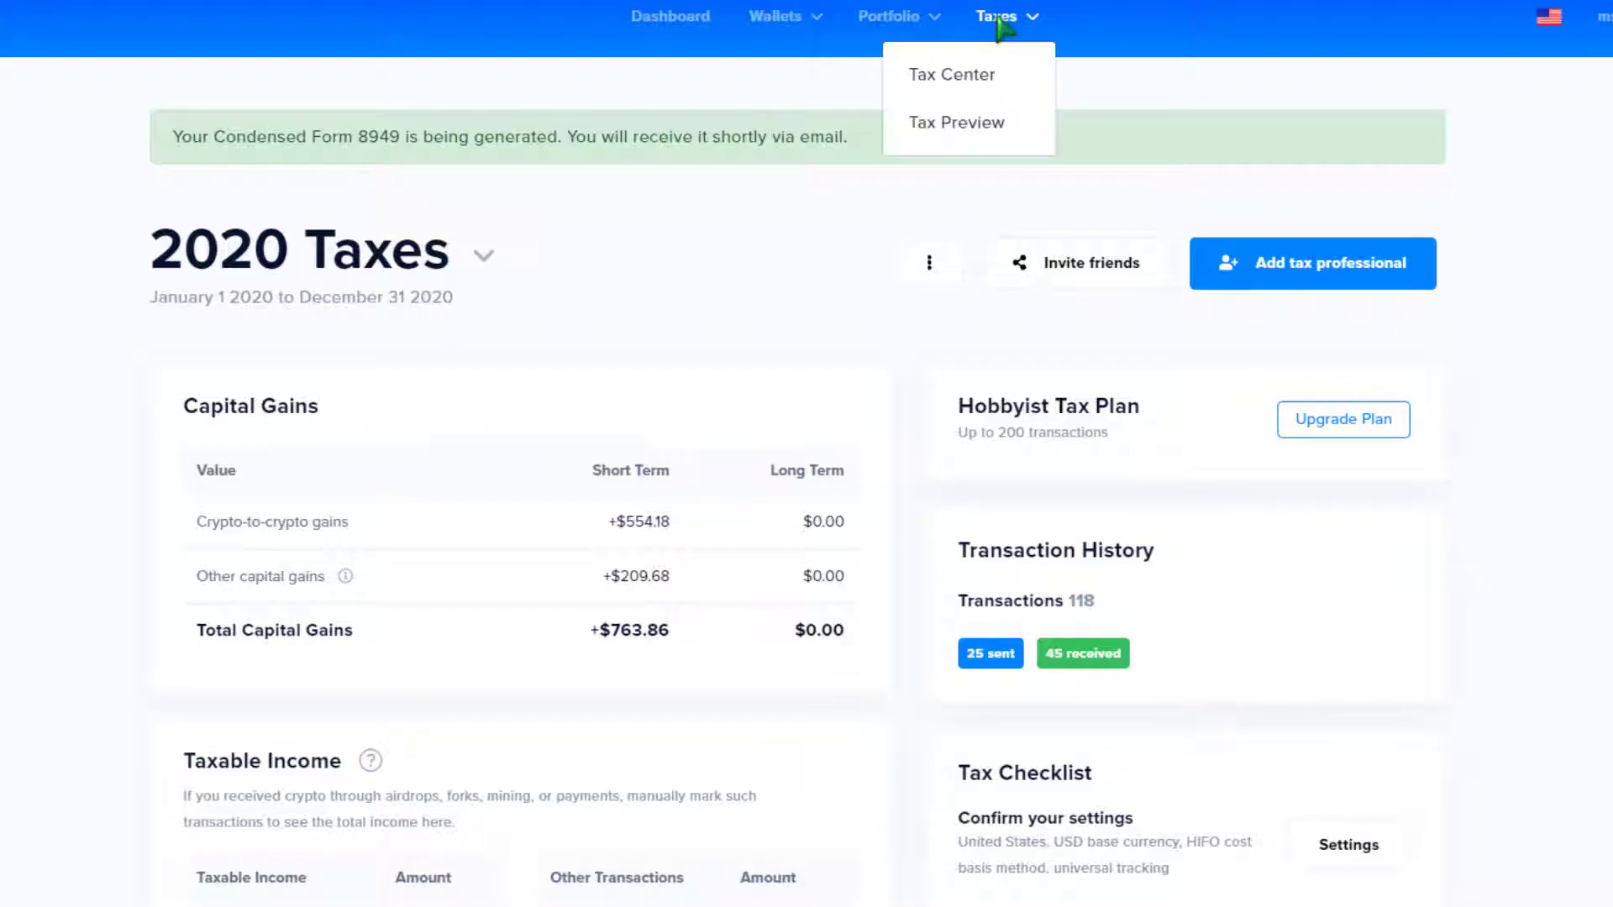
pyautogui.click(972, 72)
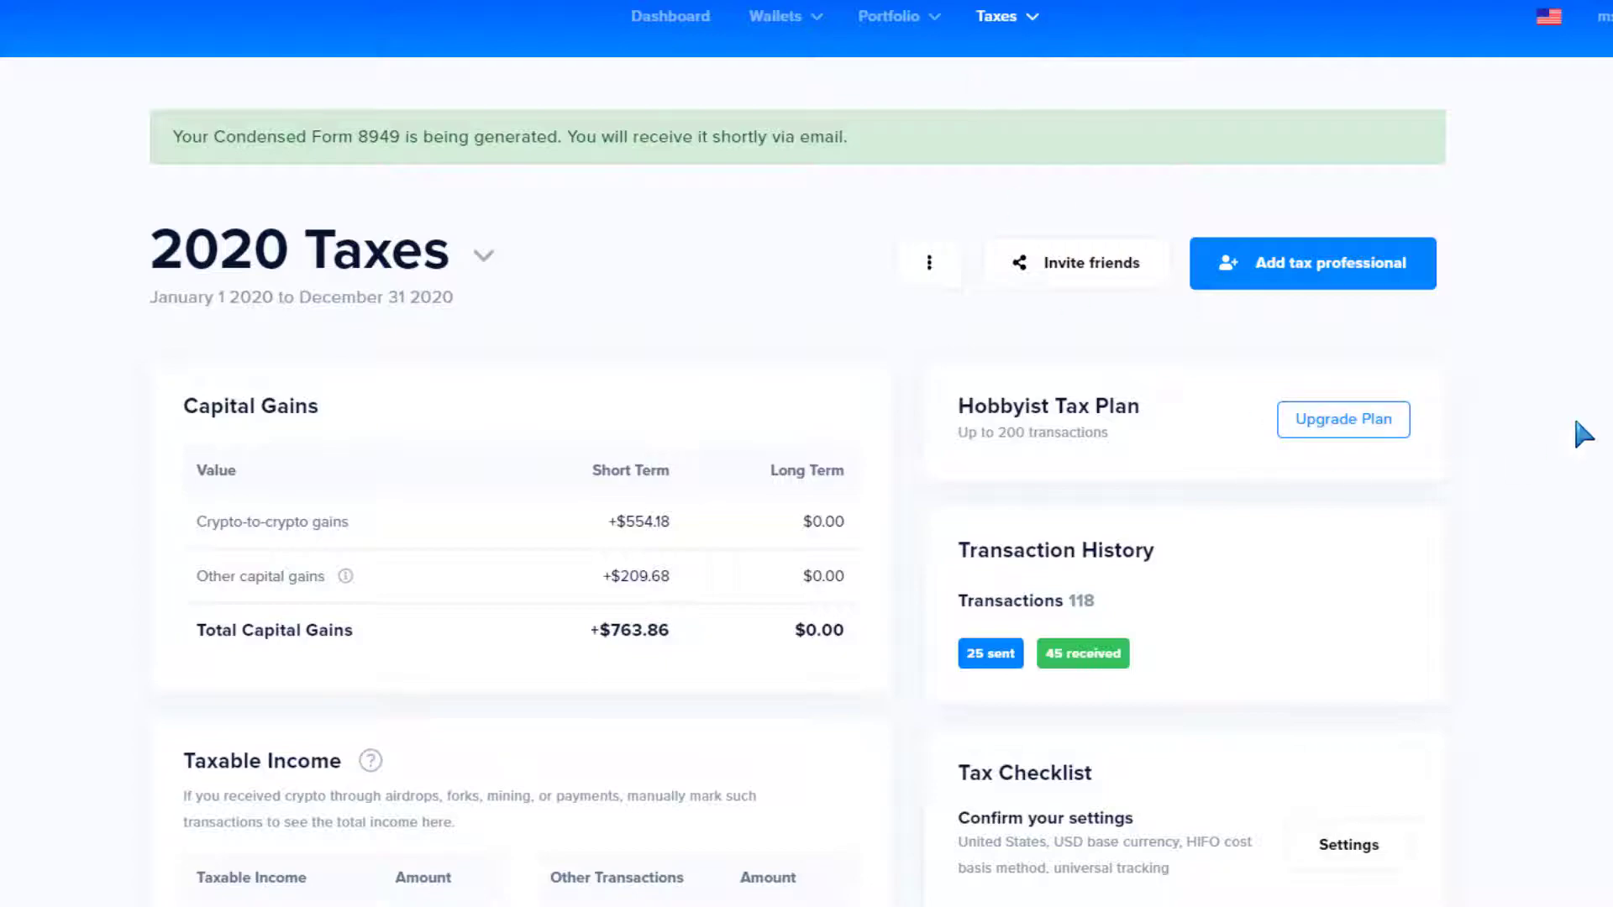
pyautogui.scroll(-5, 1504, 462)
pyautogui.scroll(-6, 1505, 458)
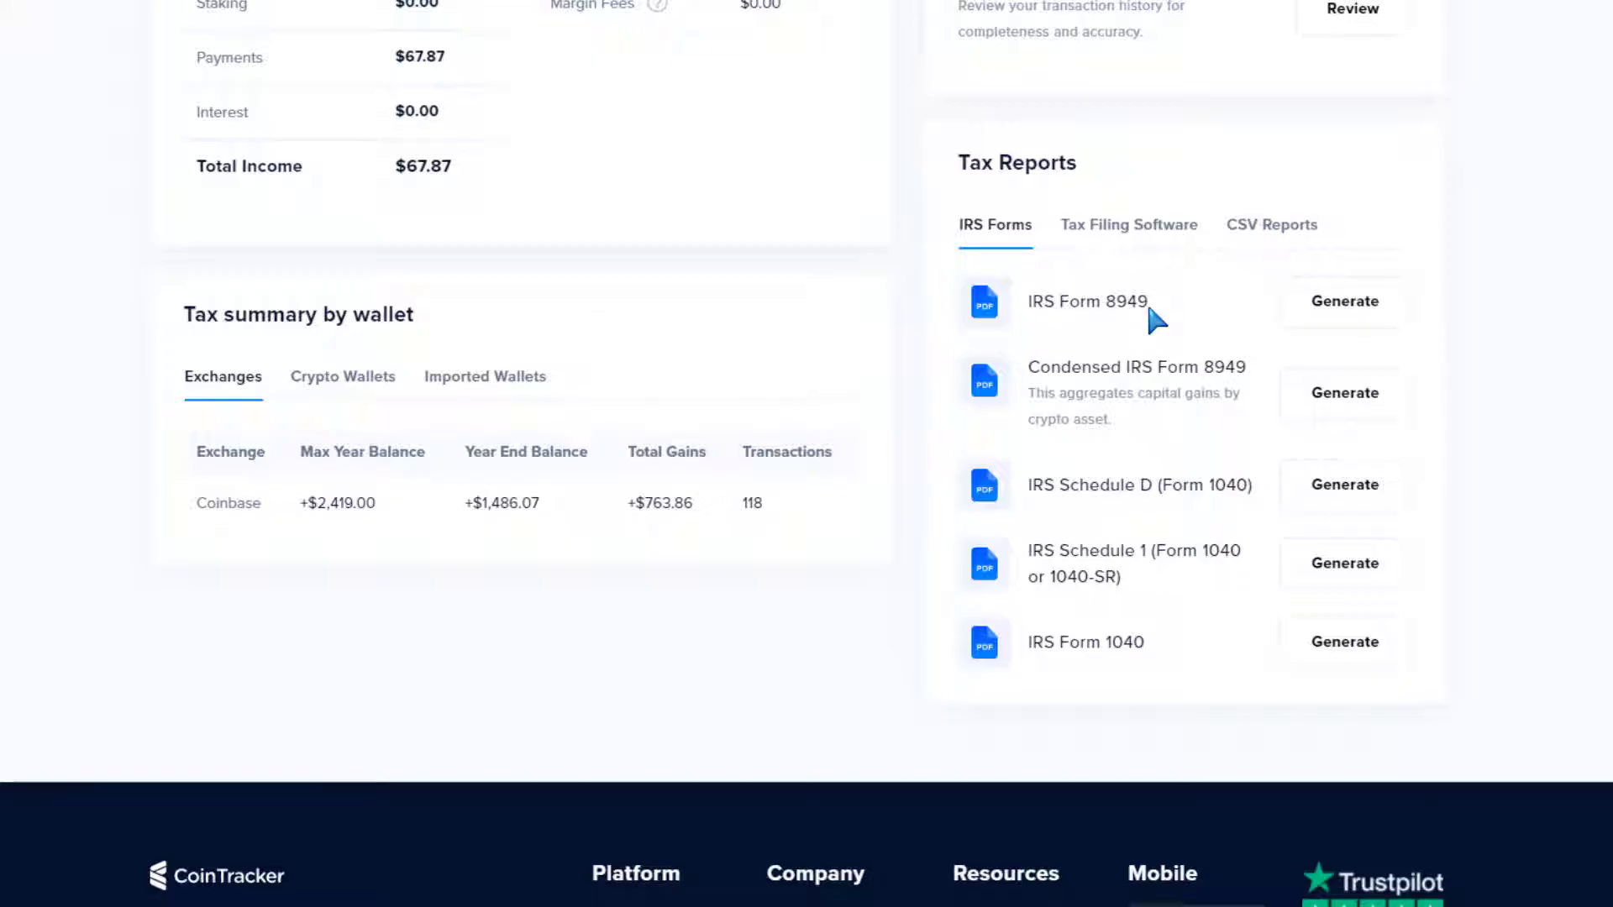
# View the TurboTax, TaxAct and CCH tax software downloads, then return to the IRS Forms list
pyautogui.click(1119, 239)
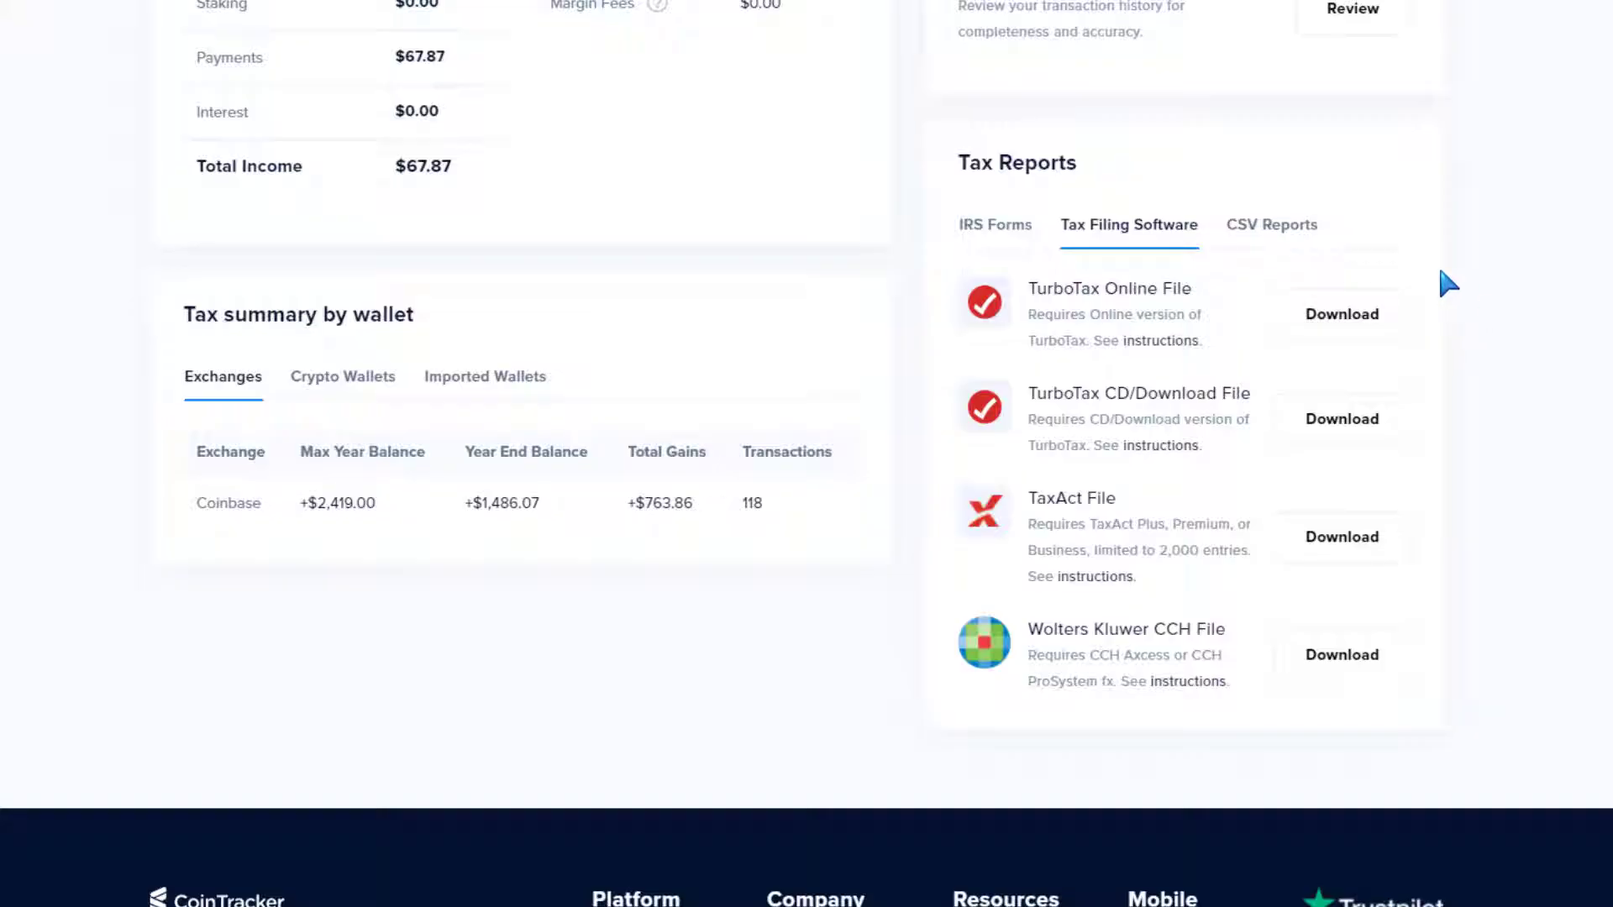
pyautogui.click(998, 229)
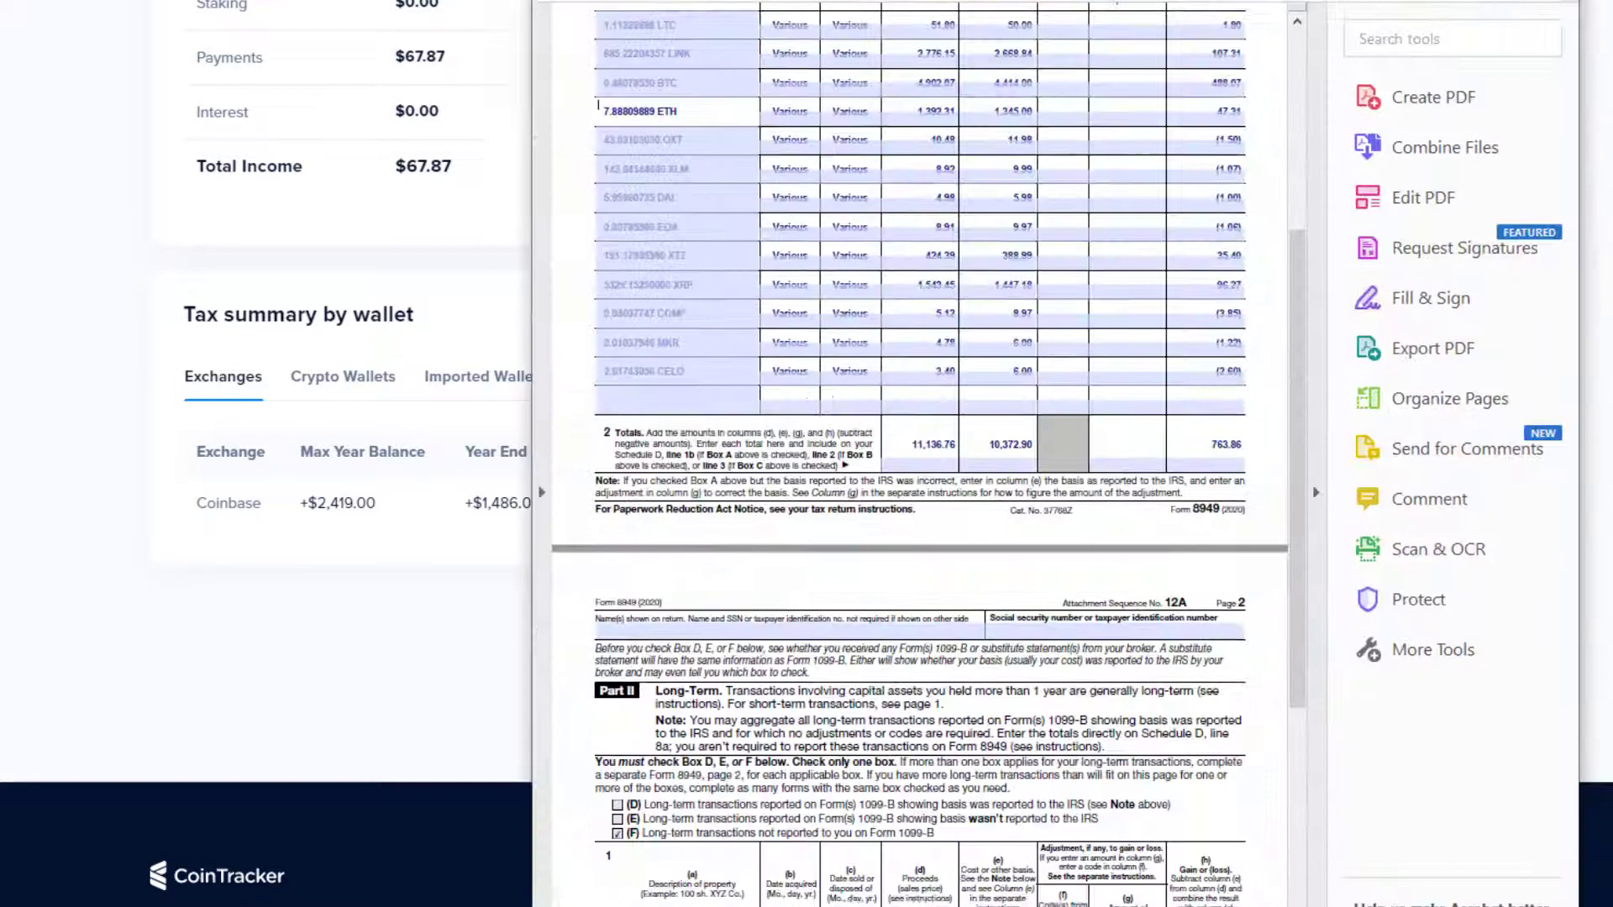
# Review the condensed Form 8949 Part I short-term rows, then restore Acrobat and switch to TaxAct
pyautogui.scroll(5, 702, 157)
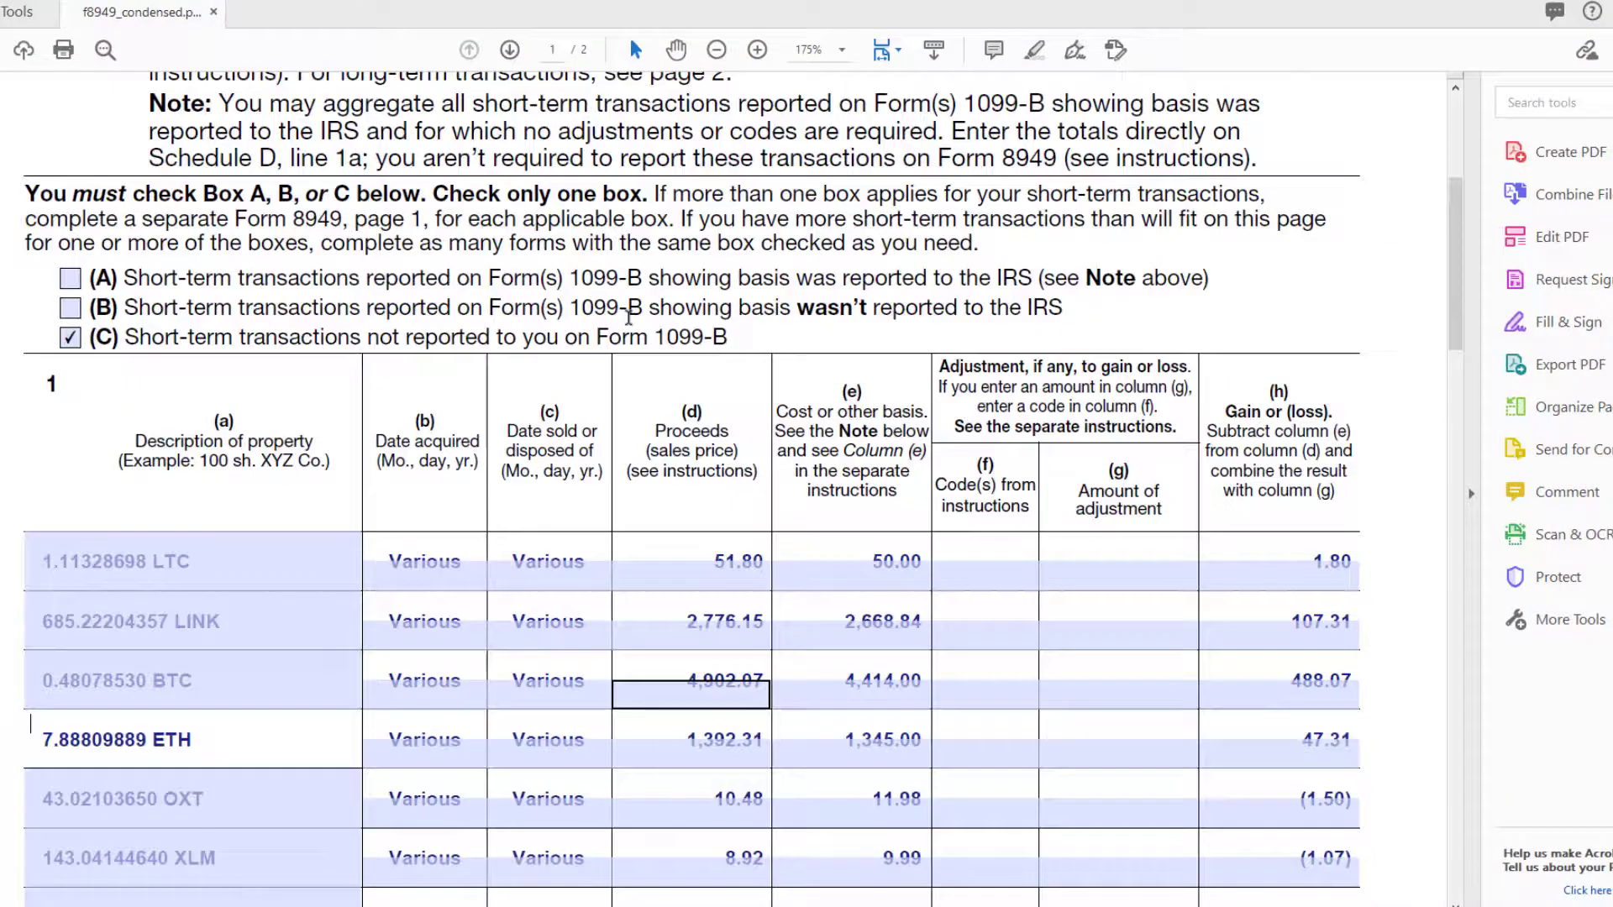
pyautogui.scroll(-5, 629, 318)
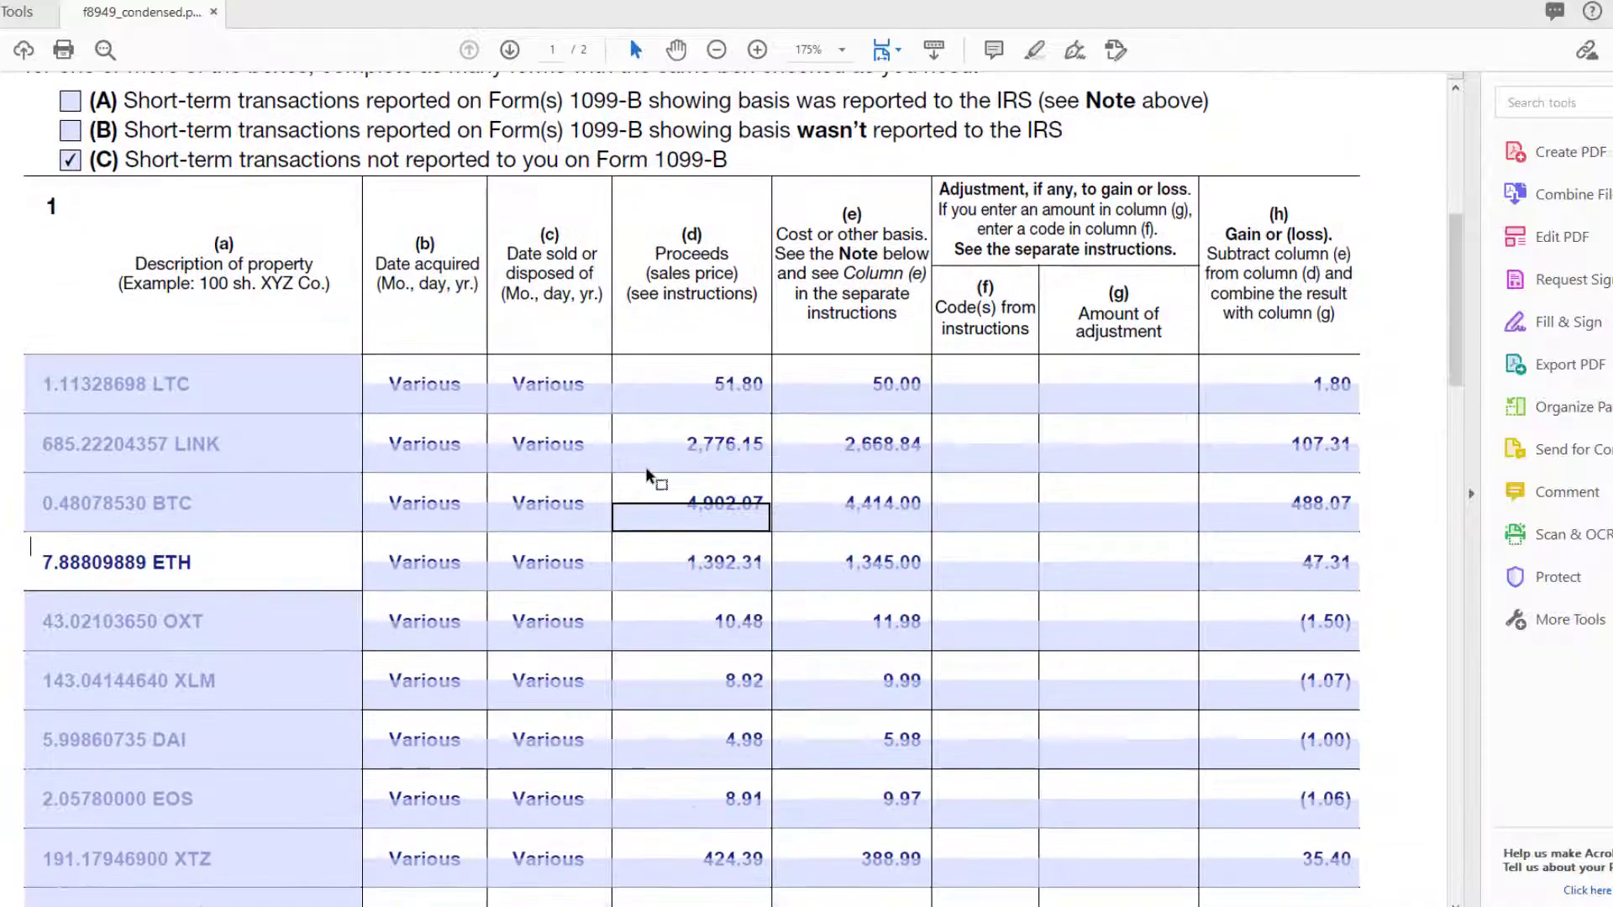
pyautogui.scroll(-2, 475, 489)
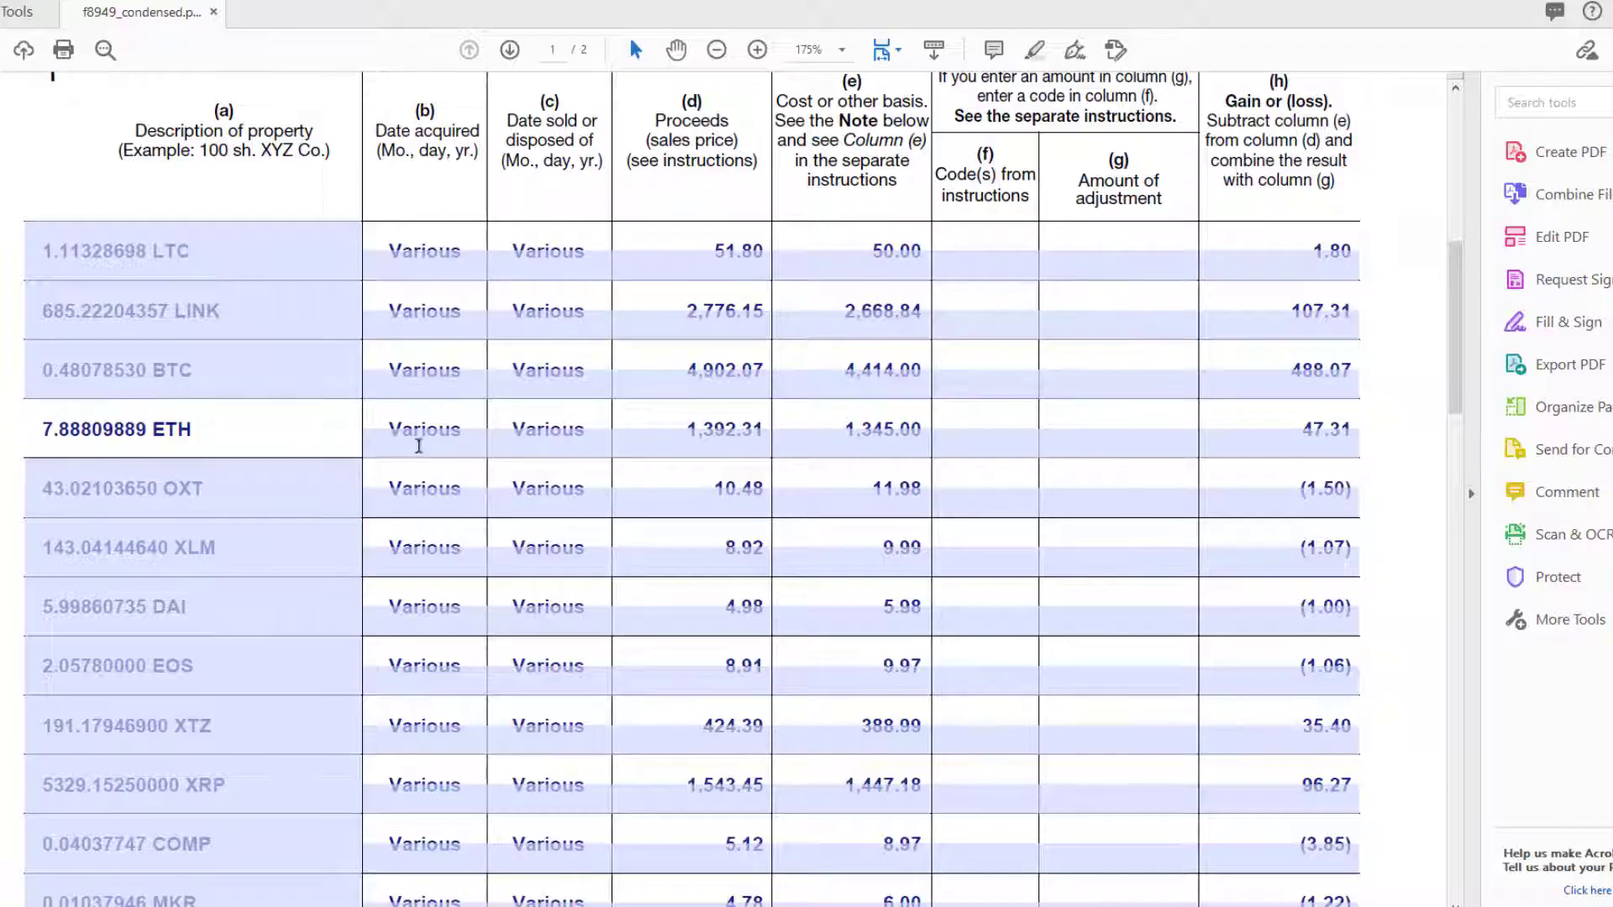
pyautogui.doubleClick(1065, 7)
pyautogui.hotkey('alt', 'Tab')
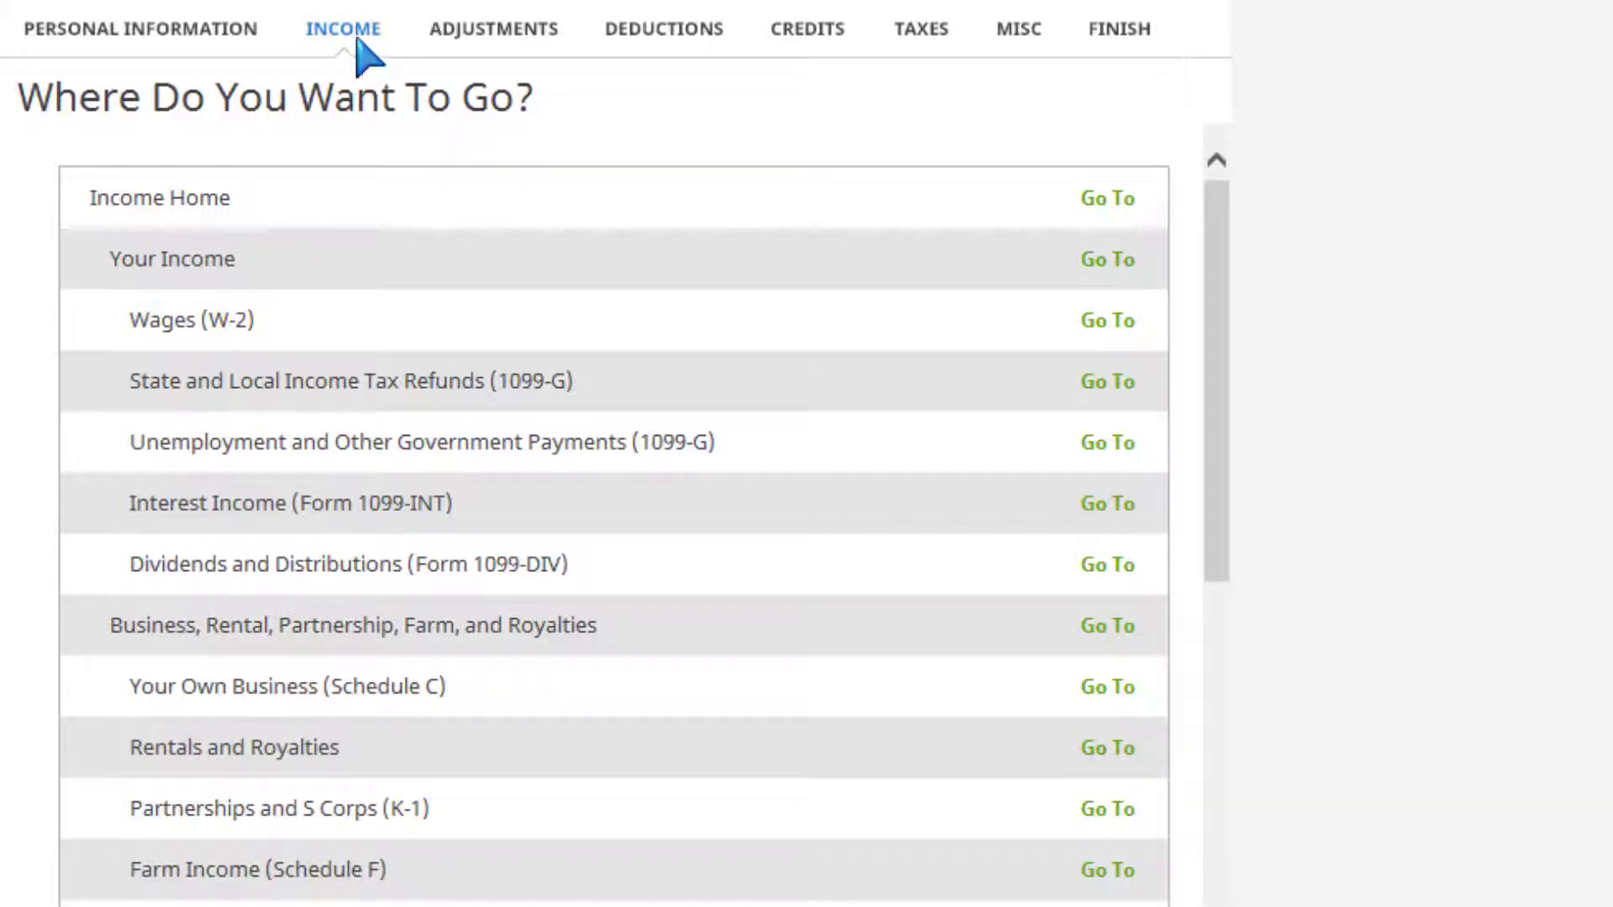
# Go to Sale of Collectibles and Other Investment Property, which lists the LTC, LINK, BTC and ETH sales
pyautogui.moveTo(1208, 286); pyautogui.dragTo(1172, 652)
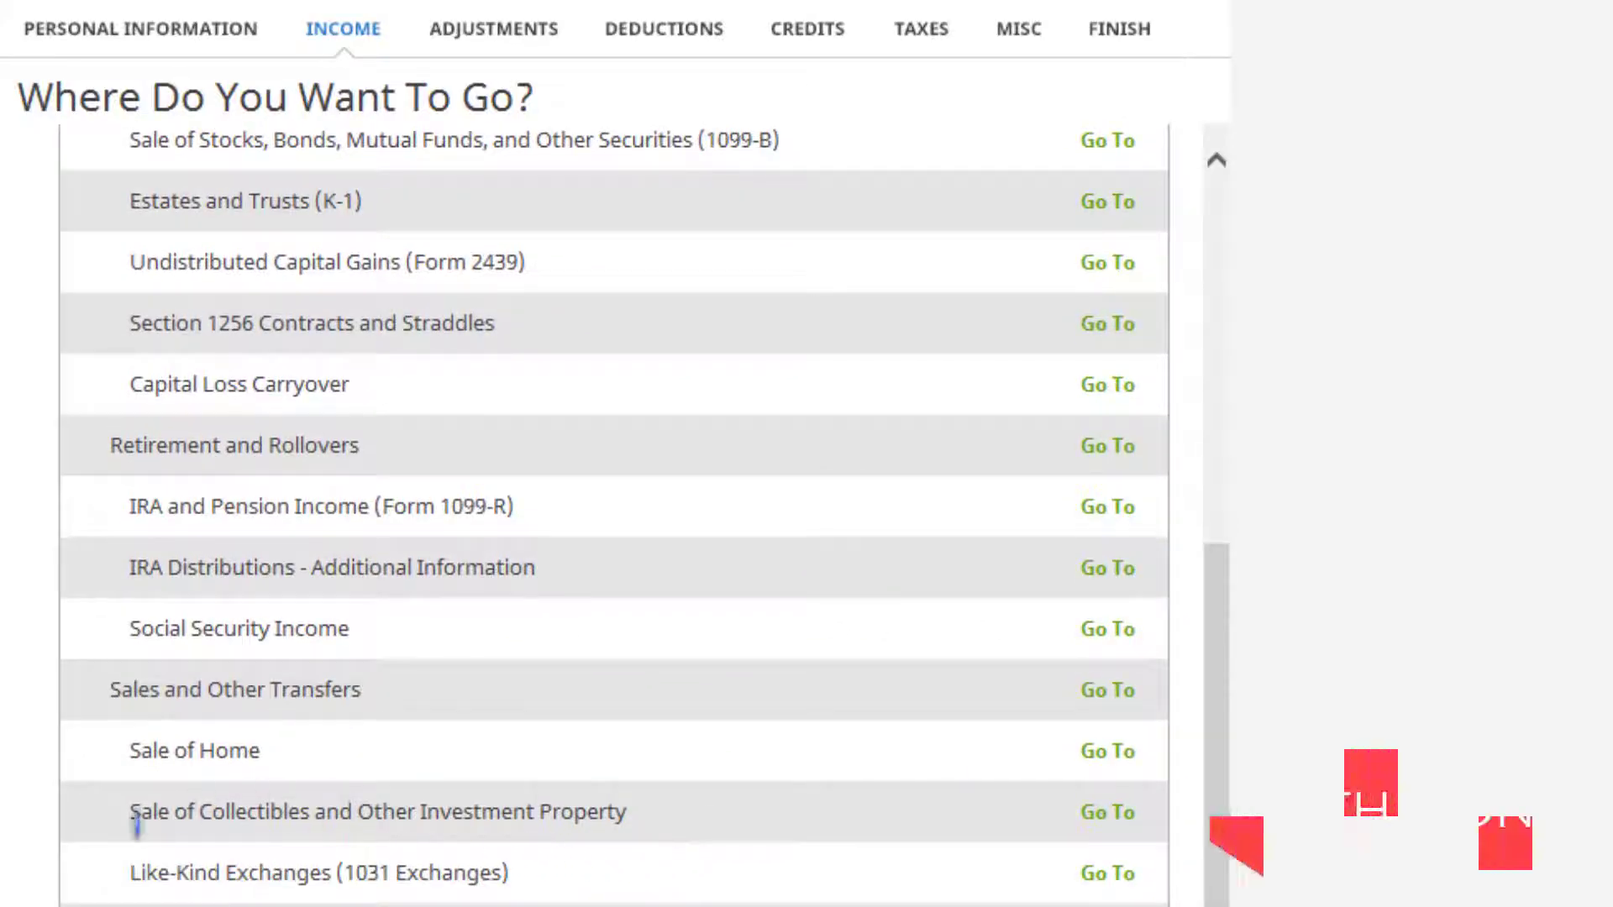
pyautogui.moveTo(126, 811); pyautogui.dragTo(663, 805)
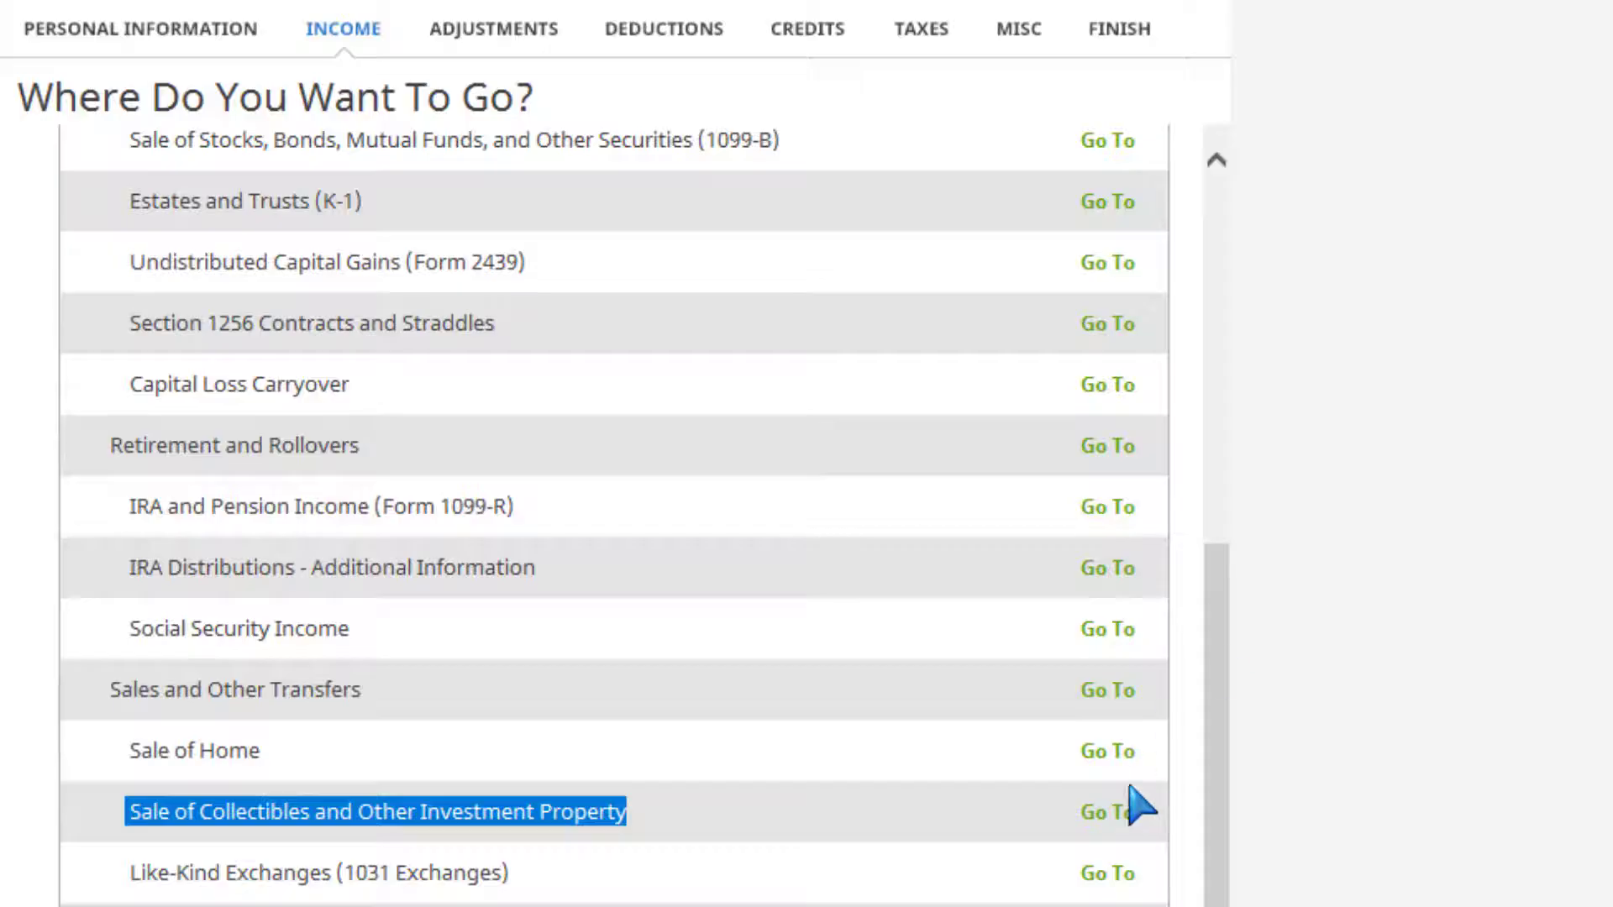
pyautogui.click(1110, 813)
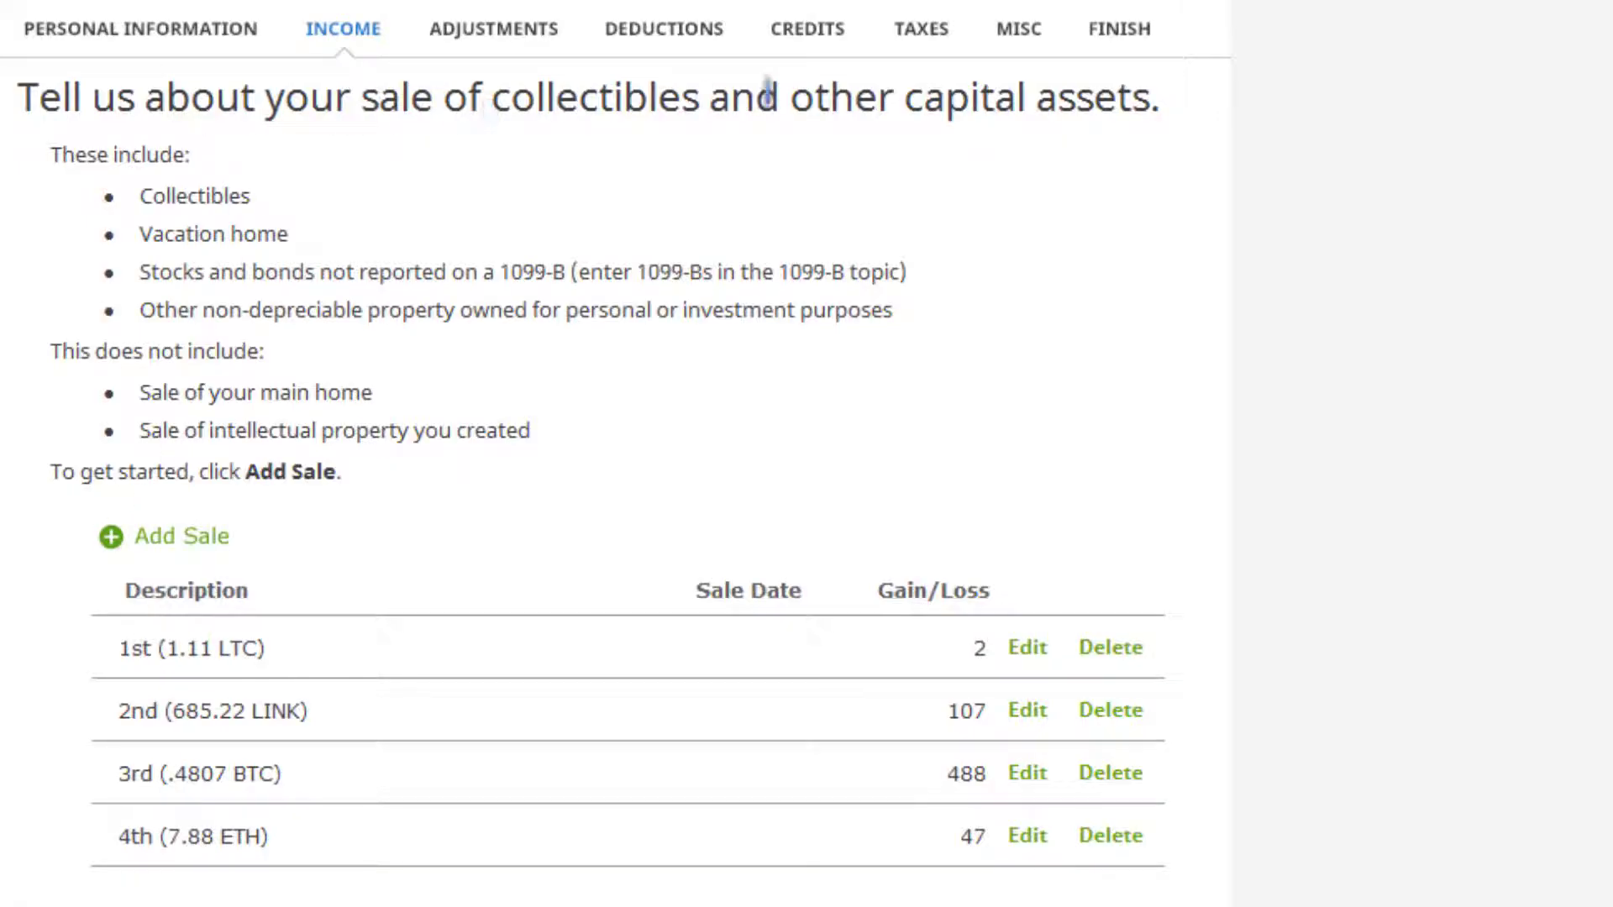
# Add a new sale to the collectibles and capital assets sales list
pyautogui.moveTo(1160, 93); pyautogui.dragTo(486, 97)
pyautogui.moveTo(51, 154); pyautogui.dragTo(27, 66)
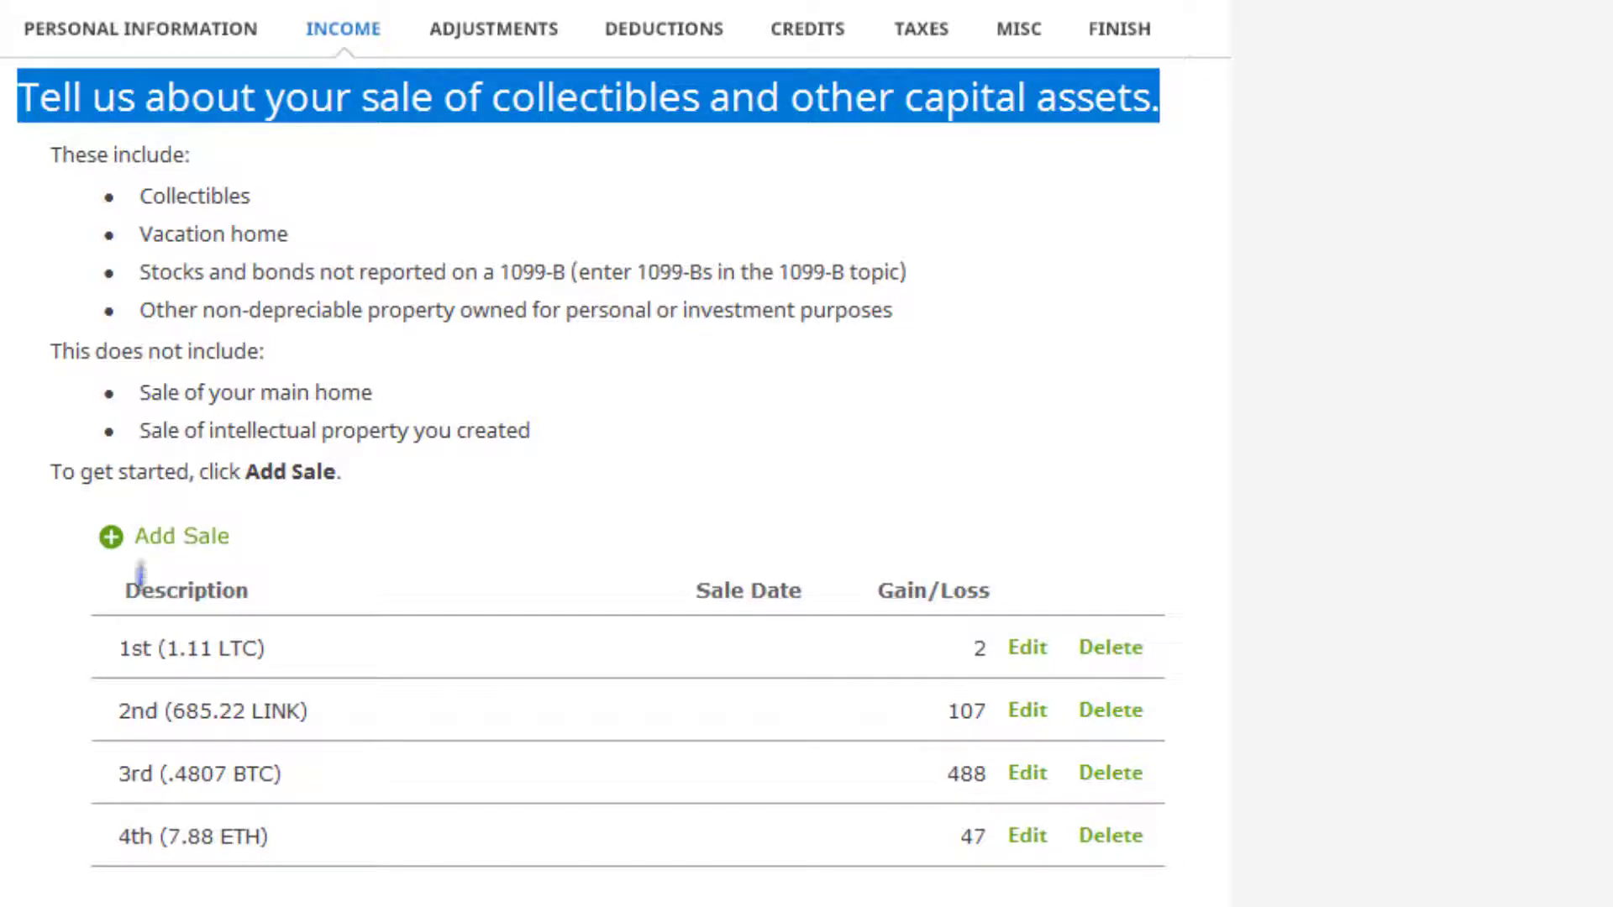
pyautogui.click(181, 537)
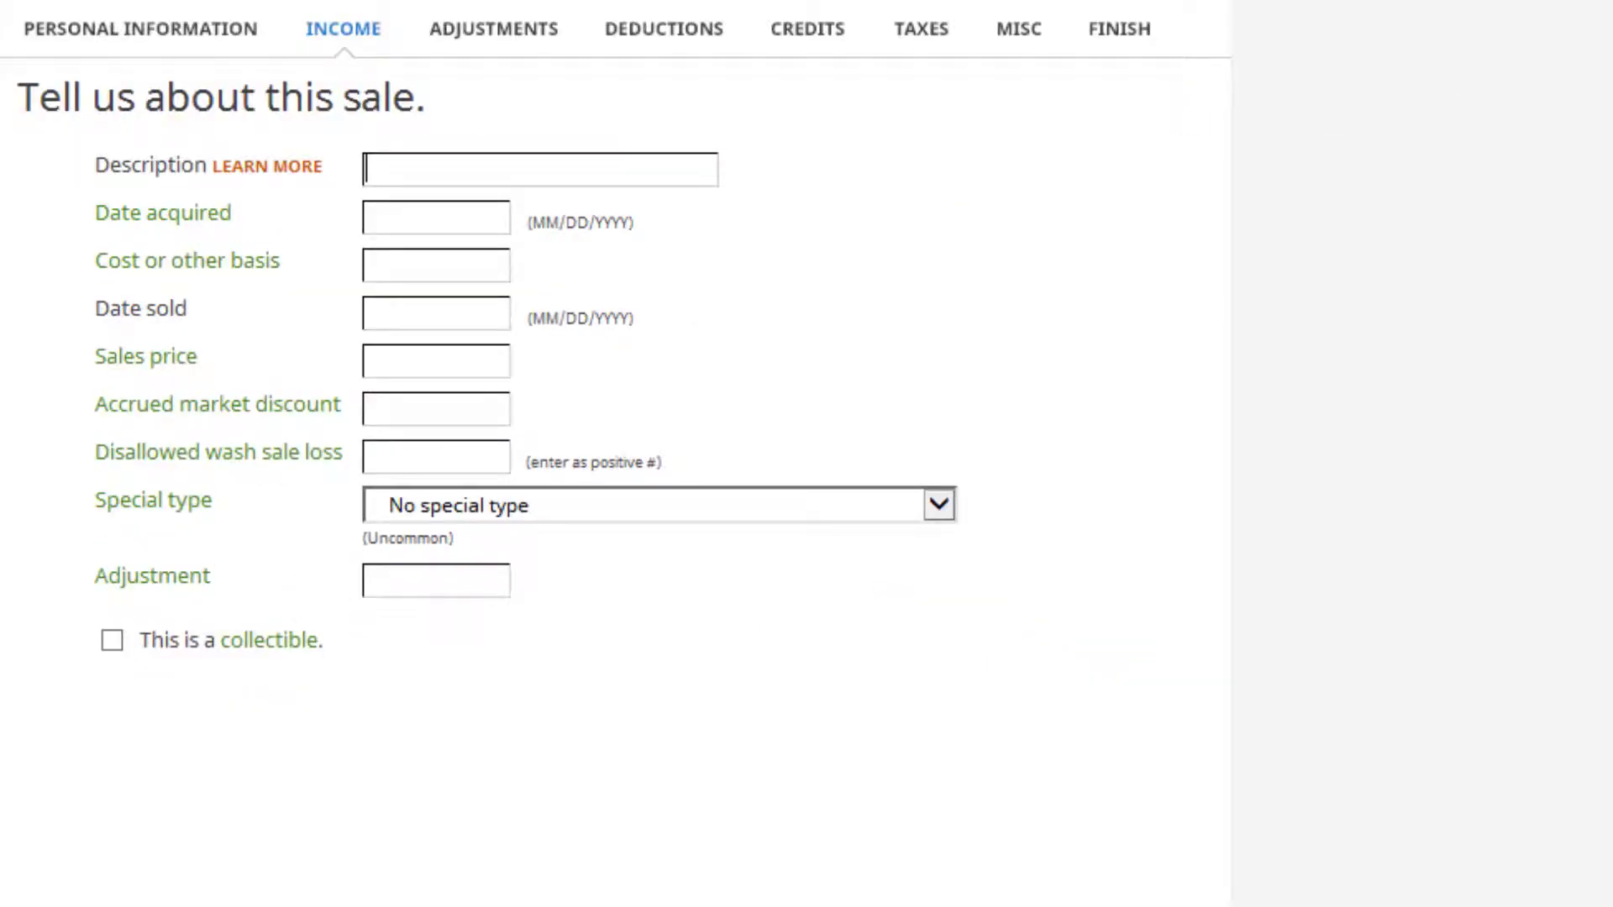
# Check the condensed Form 8949 PDF, then open the fifth sale's blank details form
pyautogui.hotkey('alt', 'Tab')
pyautogui.moveTo(1218, 767); pyautogui.dragTo(1000, 854)
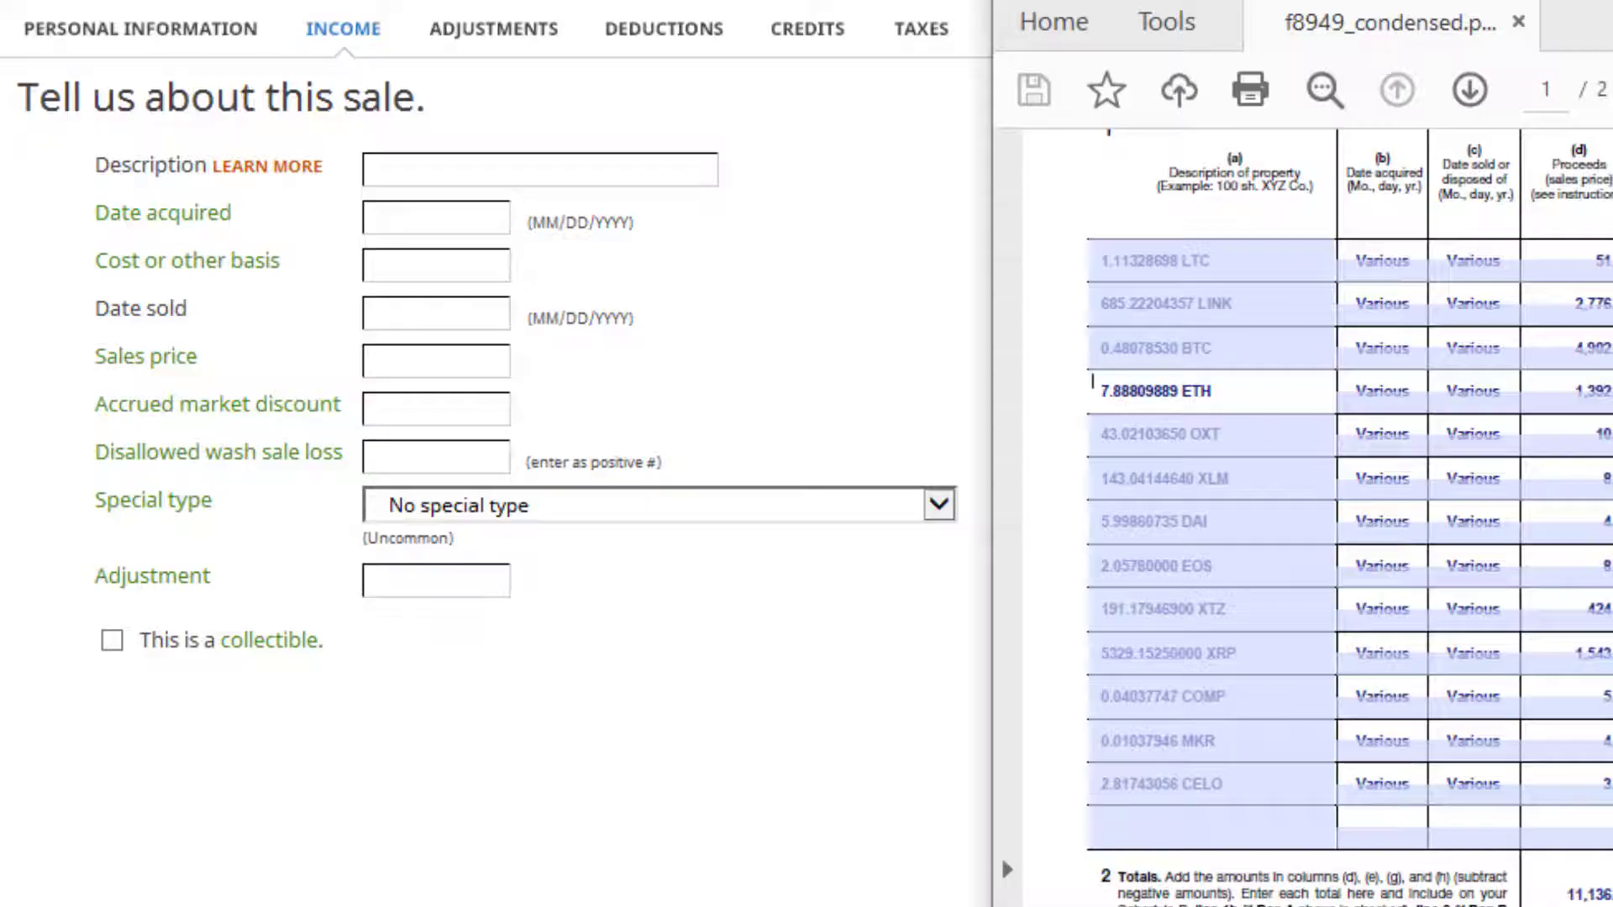
pyautogui.press('super+Down')
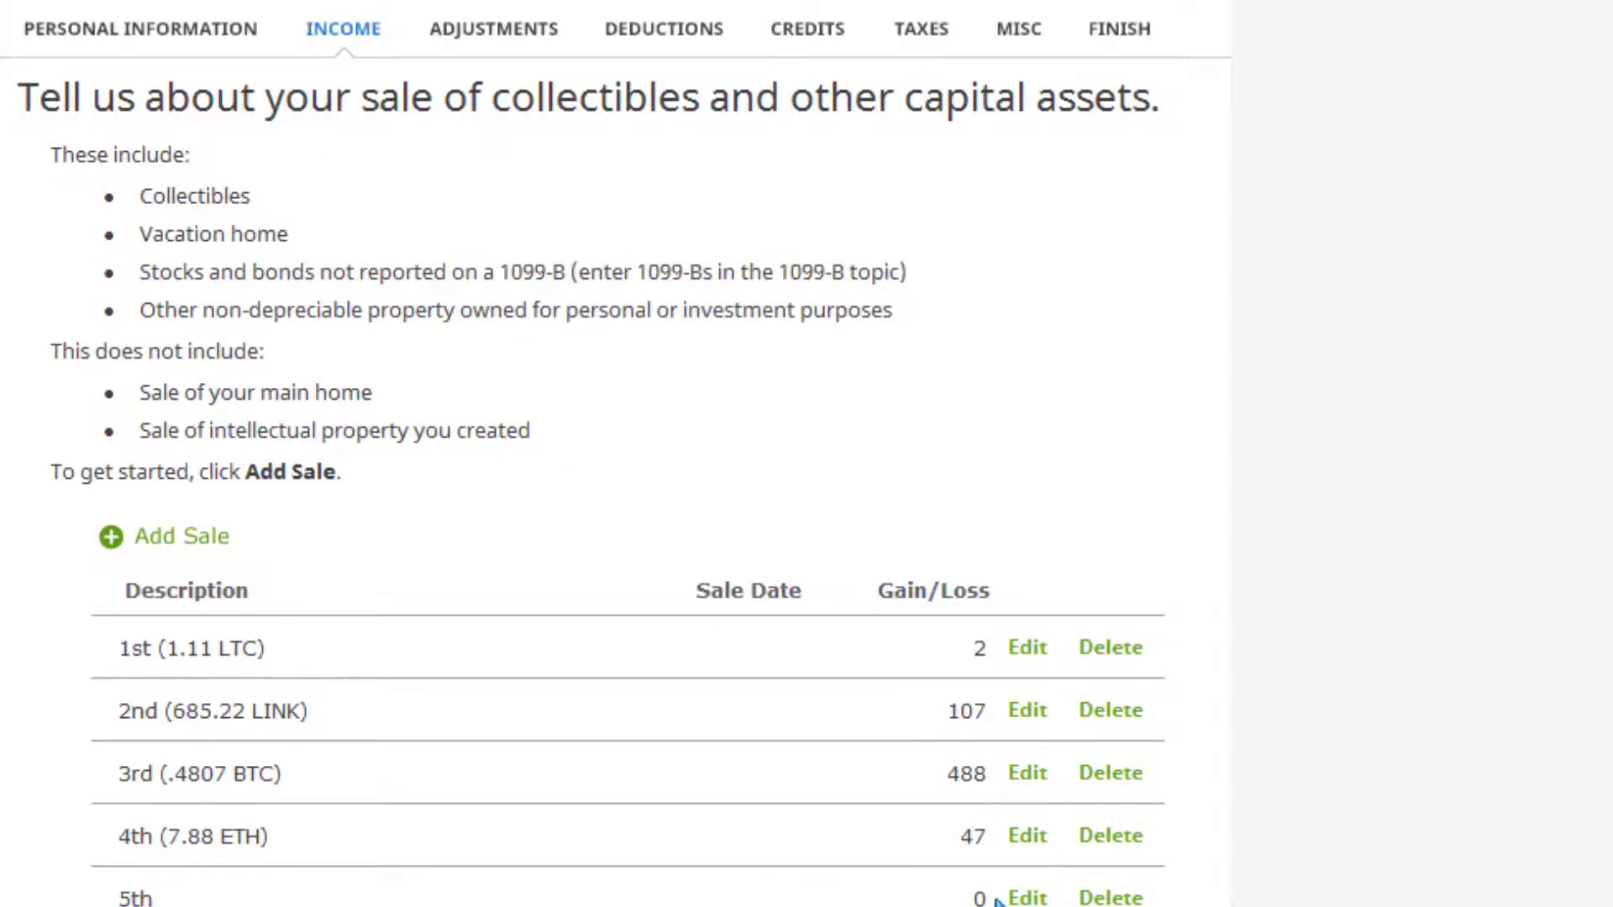
pyautogui.click(1027, 897)
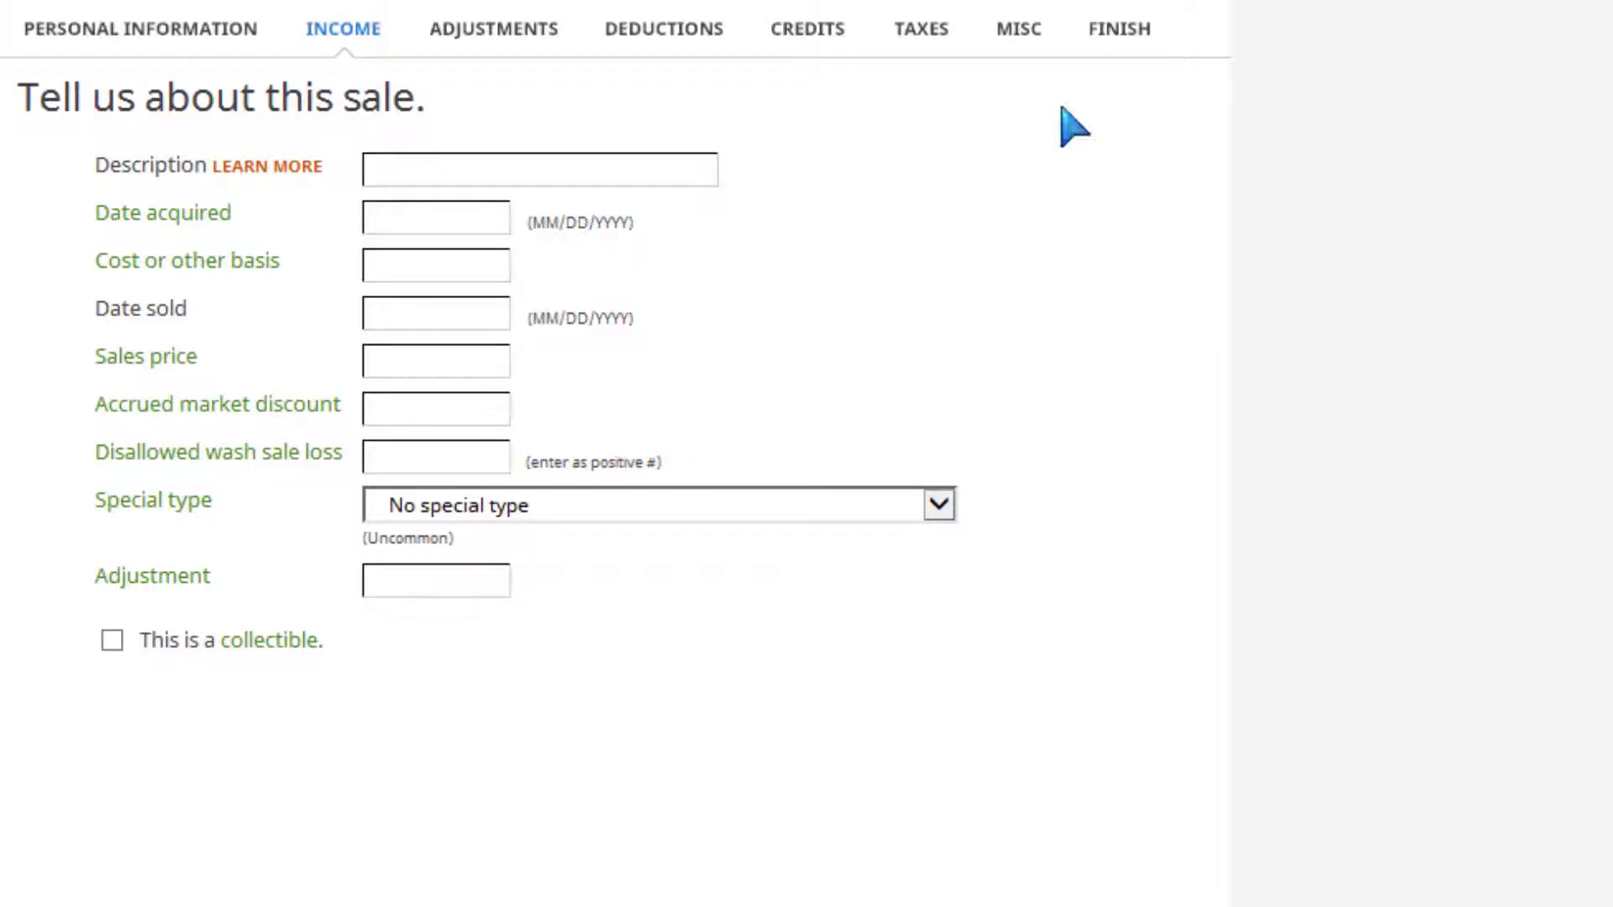
# Enter description 43.02 and date acquired VAR-S, placing the PDF below the sale form
pyautogui.click(401, 166)
pyautogui.write('43.02')
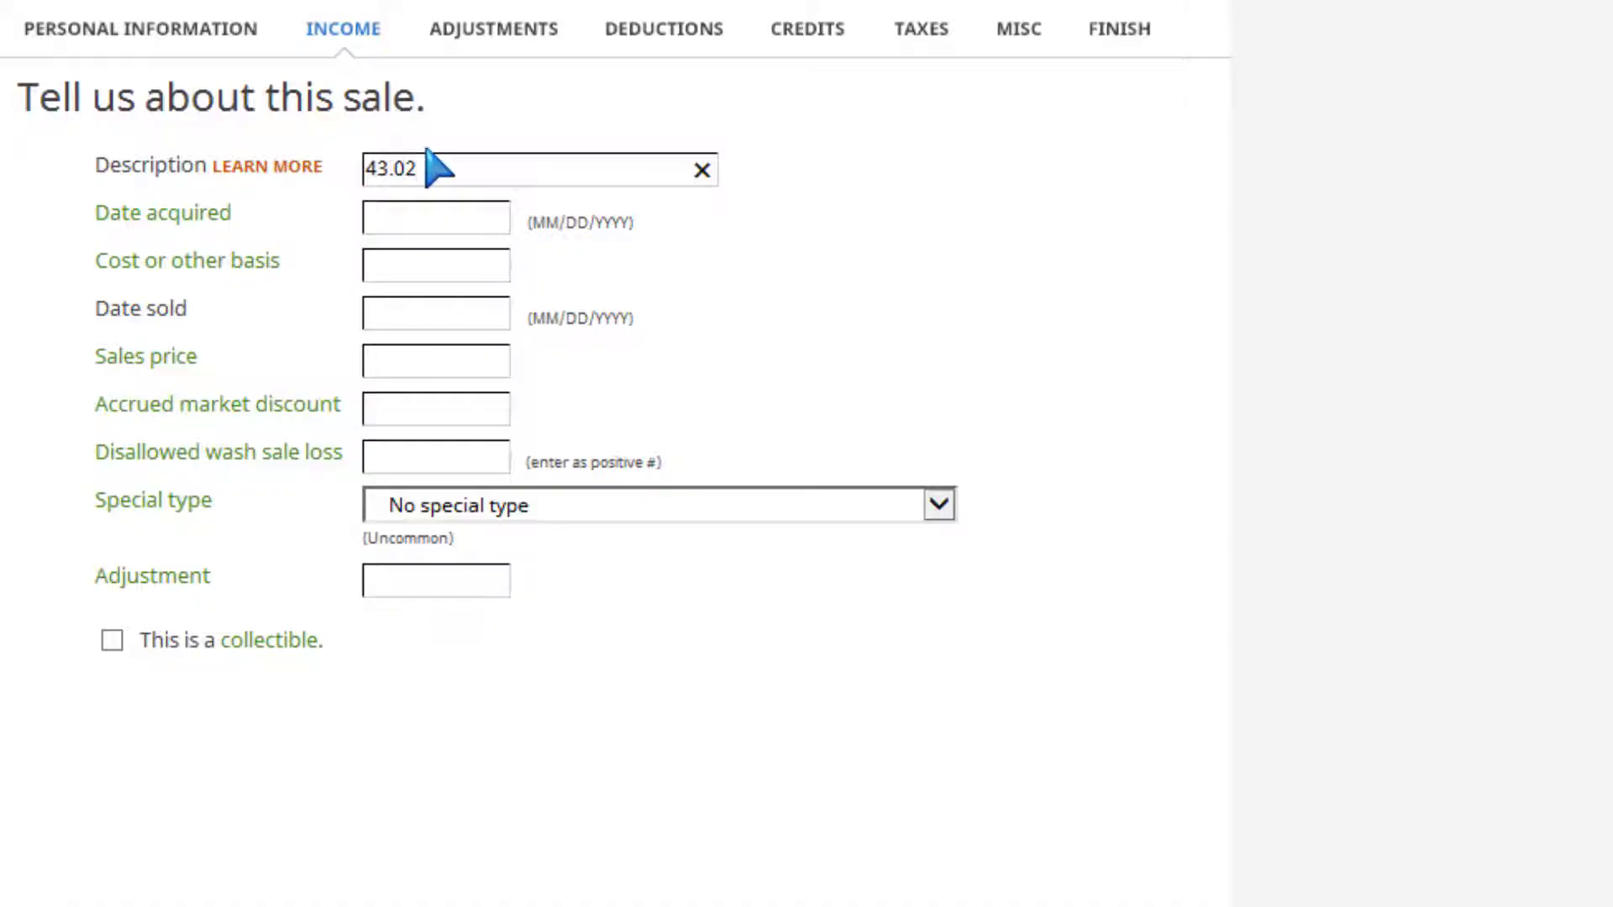
pyautogui.click(446, 216)
pyautogui.write('VAR-')
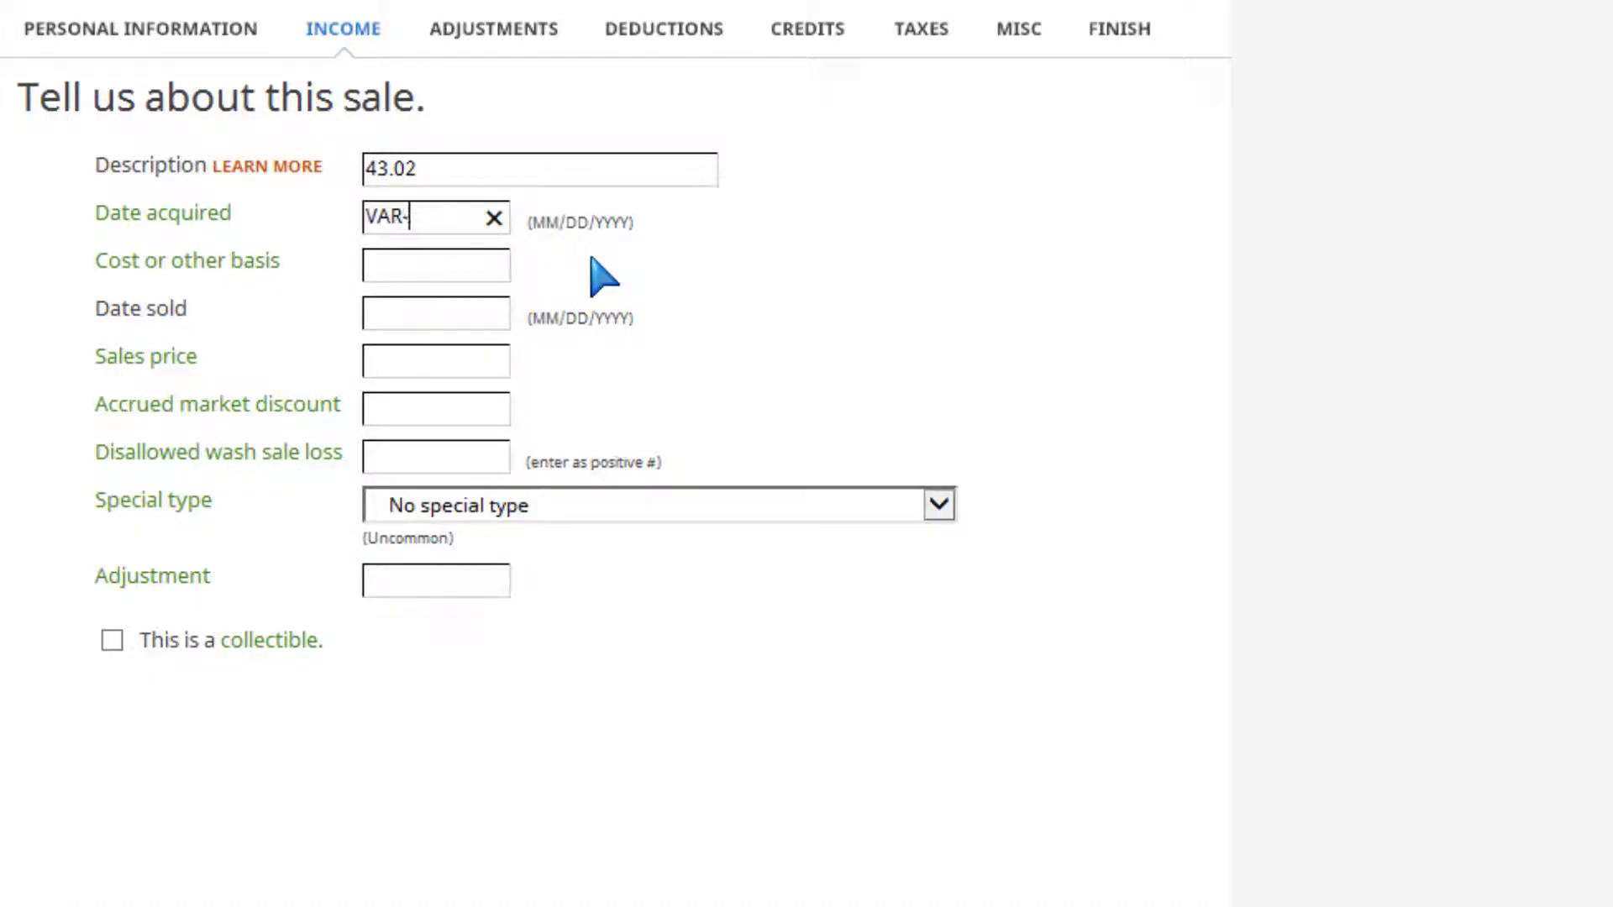
pyautogui.write('S')
pyautogui.moveTo(437, 215); pyautogui.dragTo(290, 222)
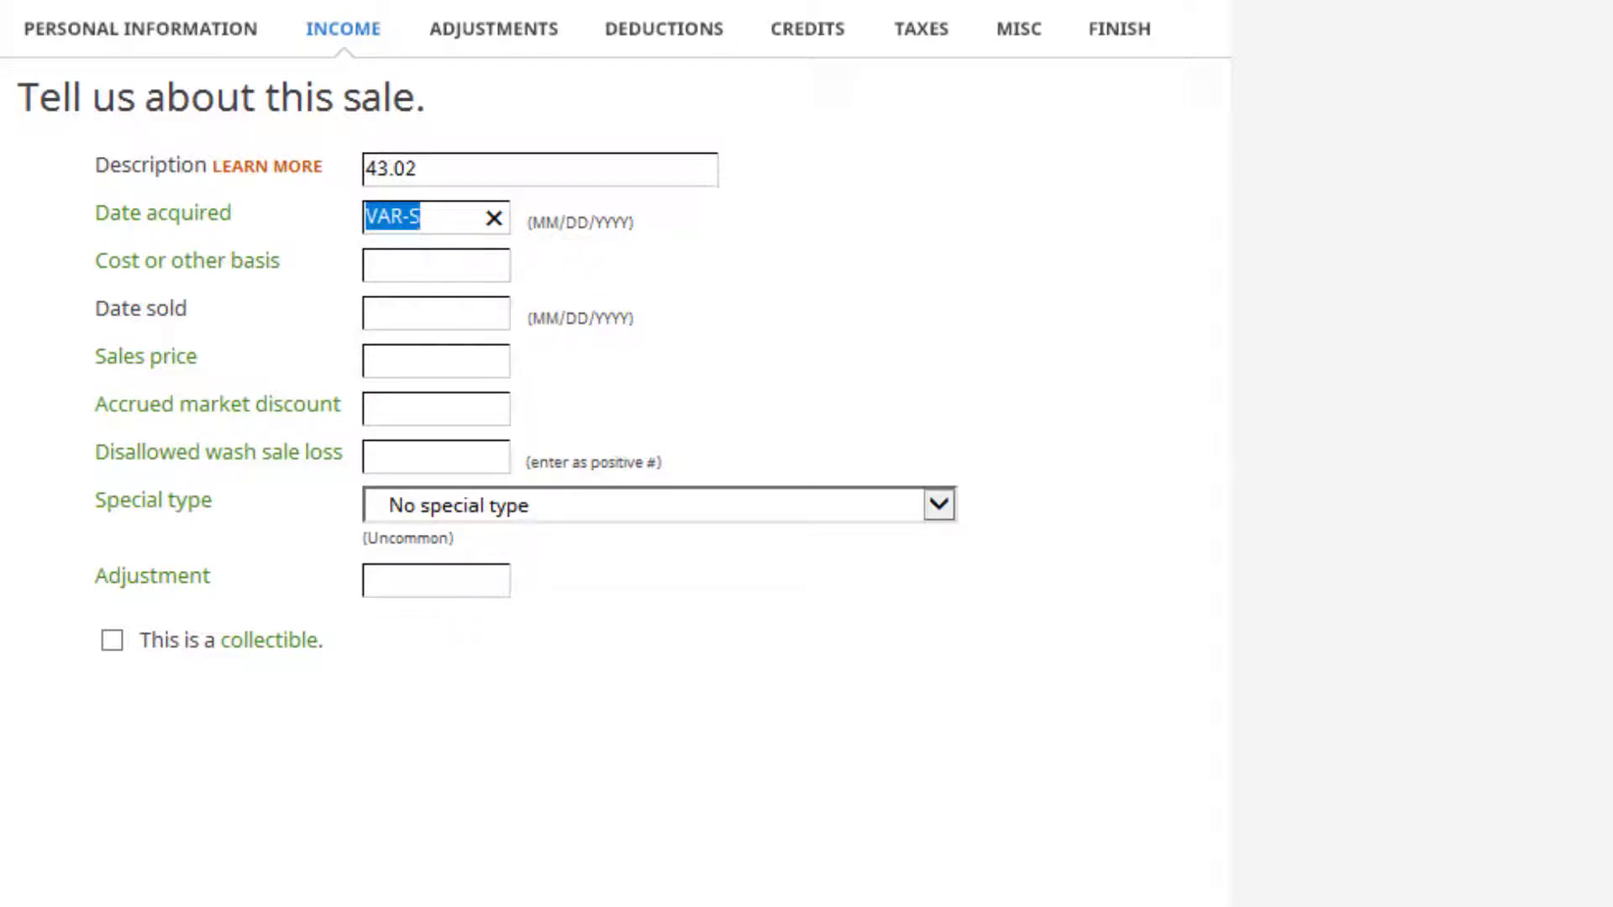
pyautogui.hotkey('alt', 'Tab')
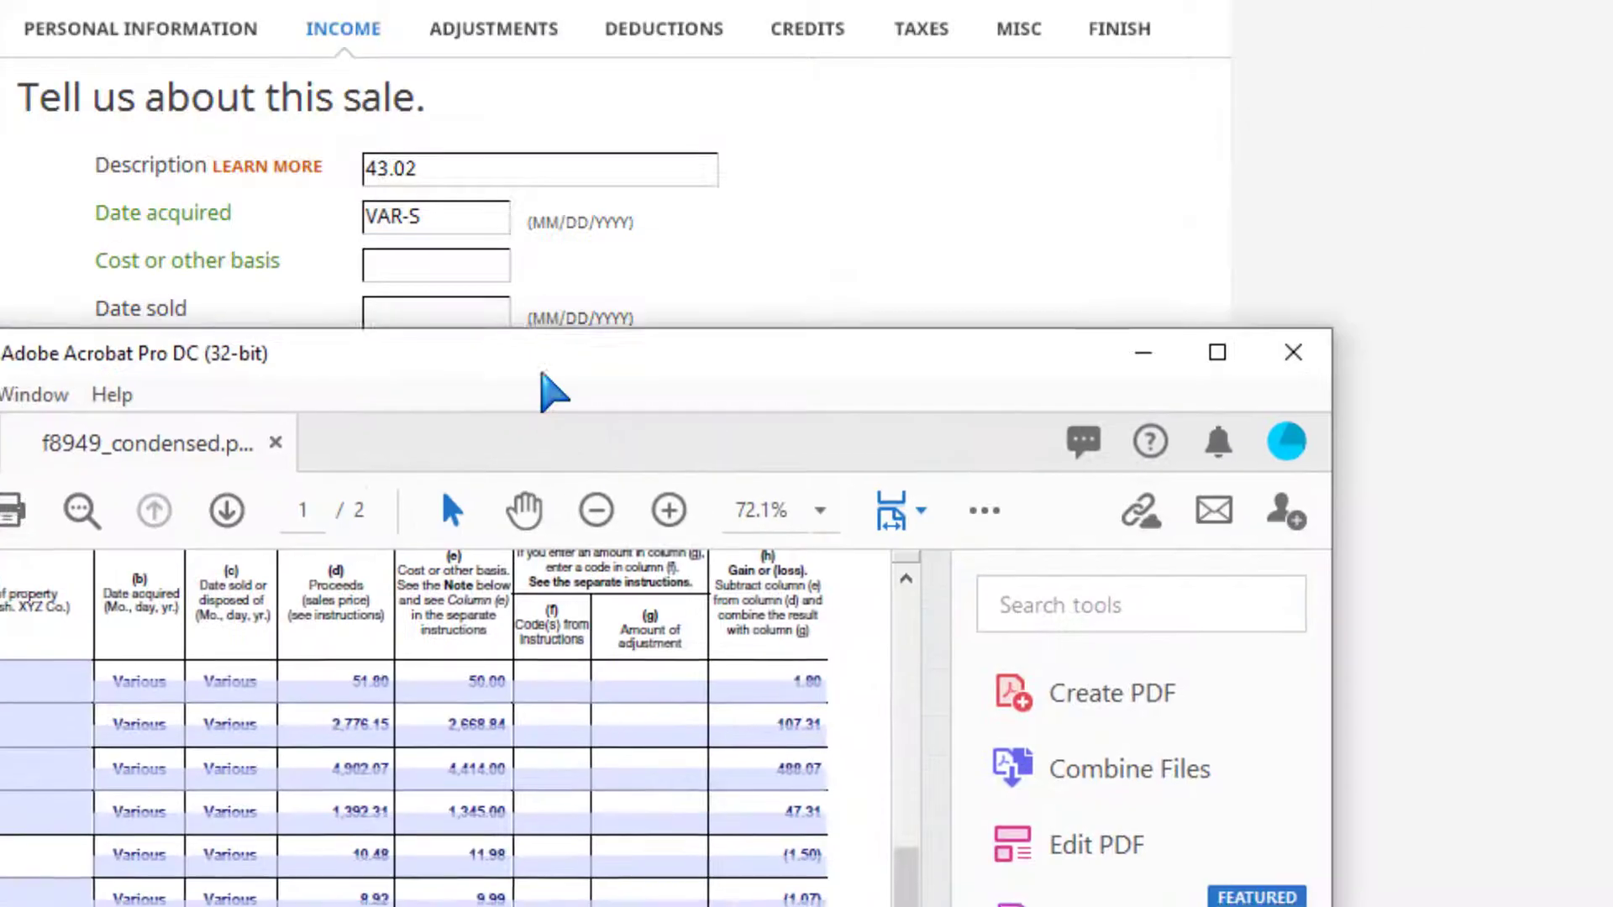
pyautogui.moveTo(1055, 335); pyautogui.dragTo(919, 733)
pyautogui.moveTo(710, 760); pyautogui.dragTo(836, 706)
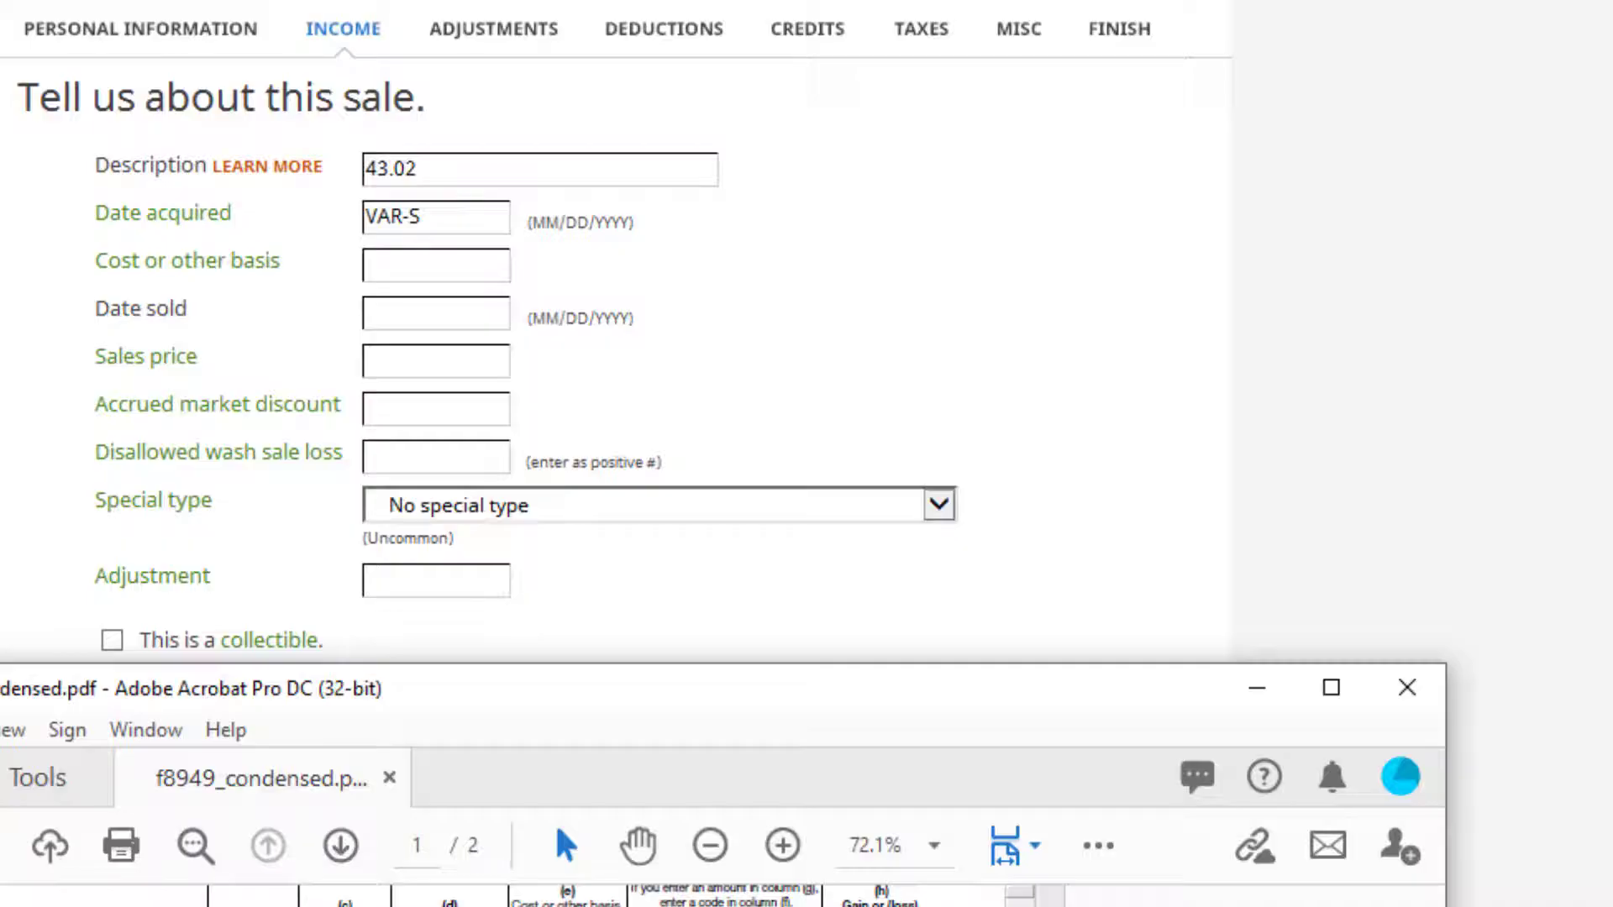
# Enter cost 11.98 and sales price 10.48, so the fifth sale shows a -2 loss
pyautogui.click(417, 271)
pyautogui.write('11.98')
pyautogui.click(378, 310)
pyautogui.click(395, 349)
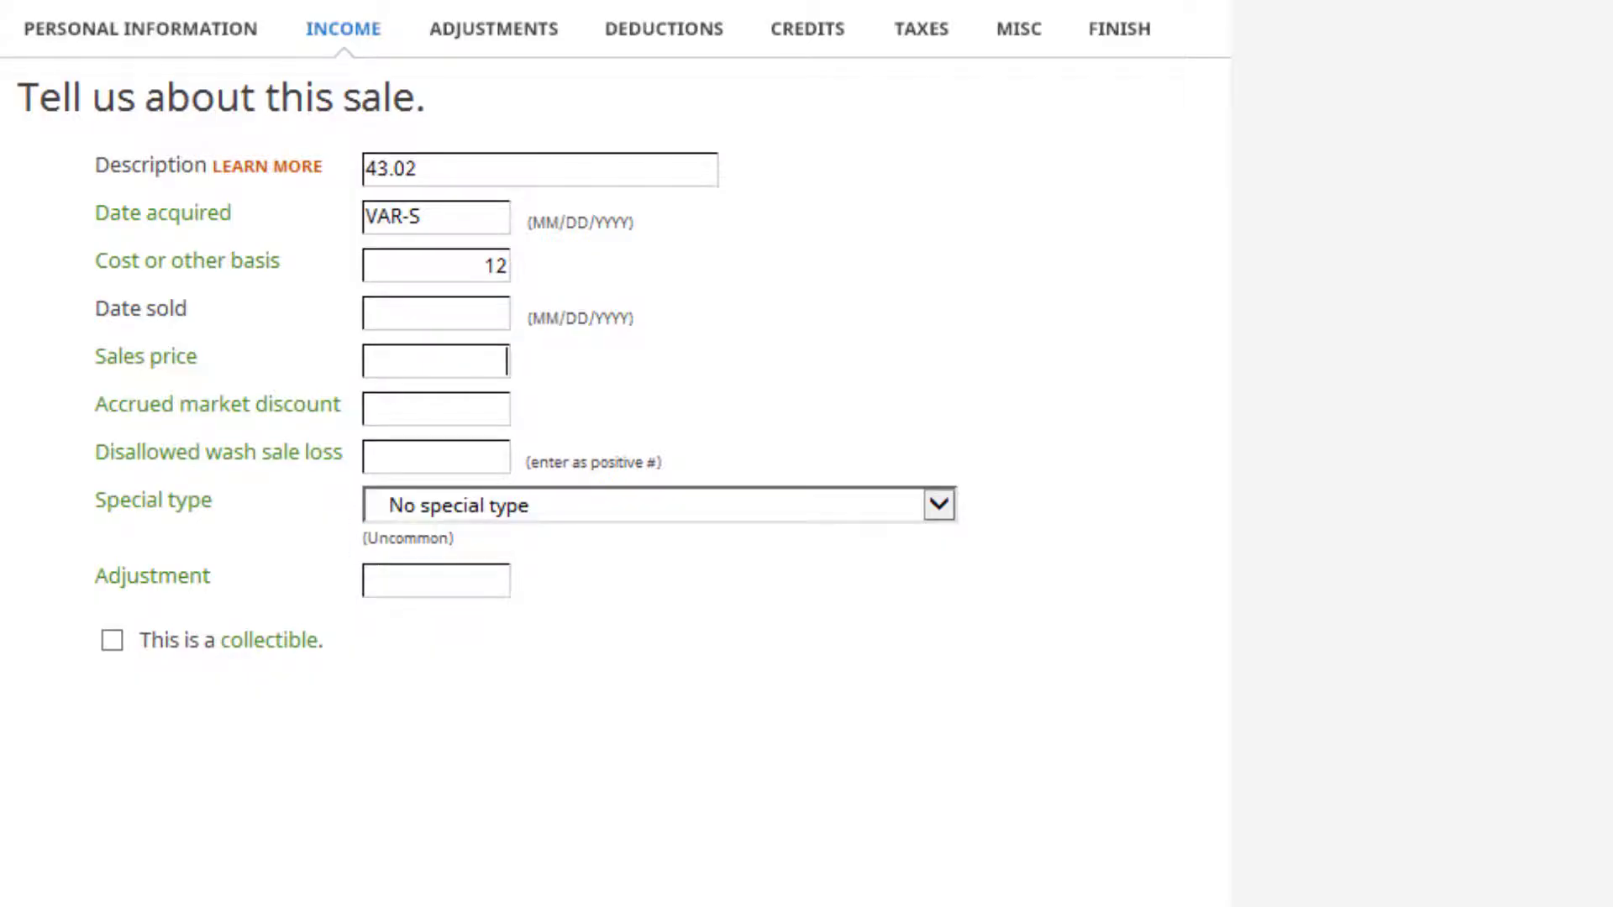
pyautogui.hotkey('alt', 'Tab')
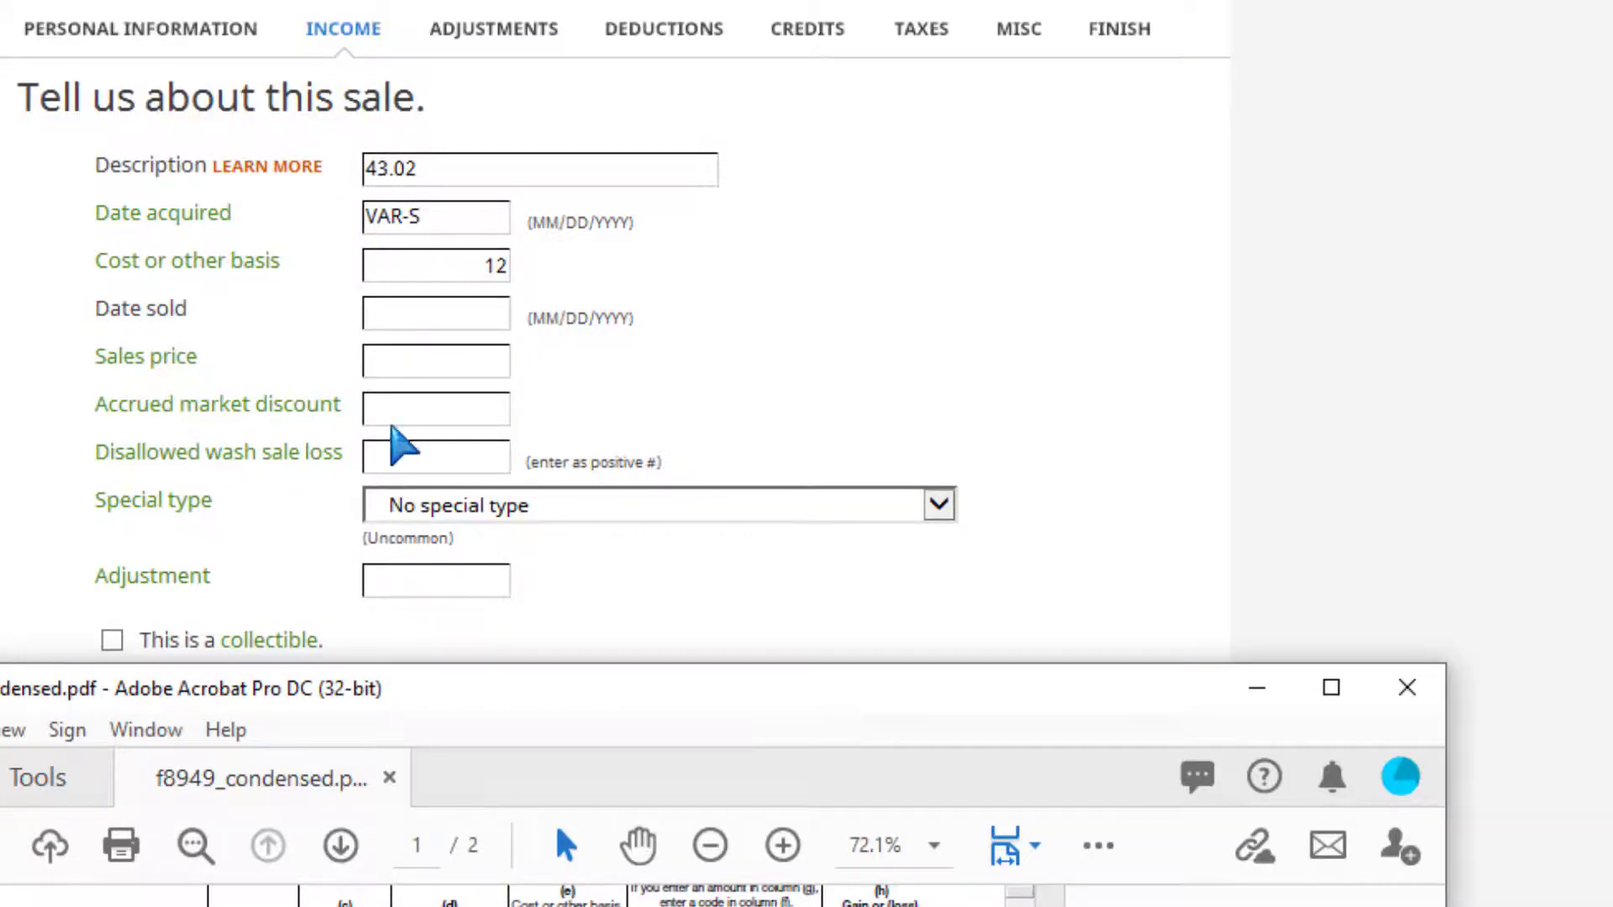
pyautogui.click(400, 352)
pyautogui.write('10.48')
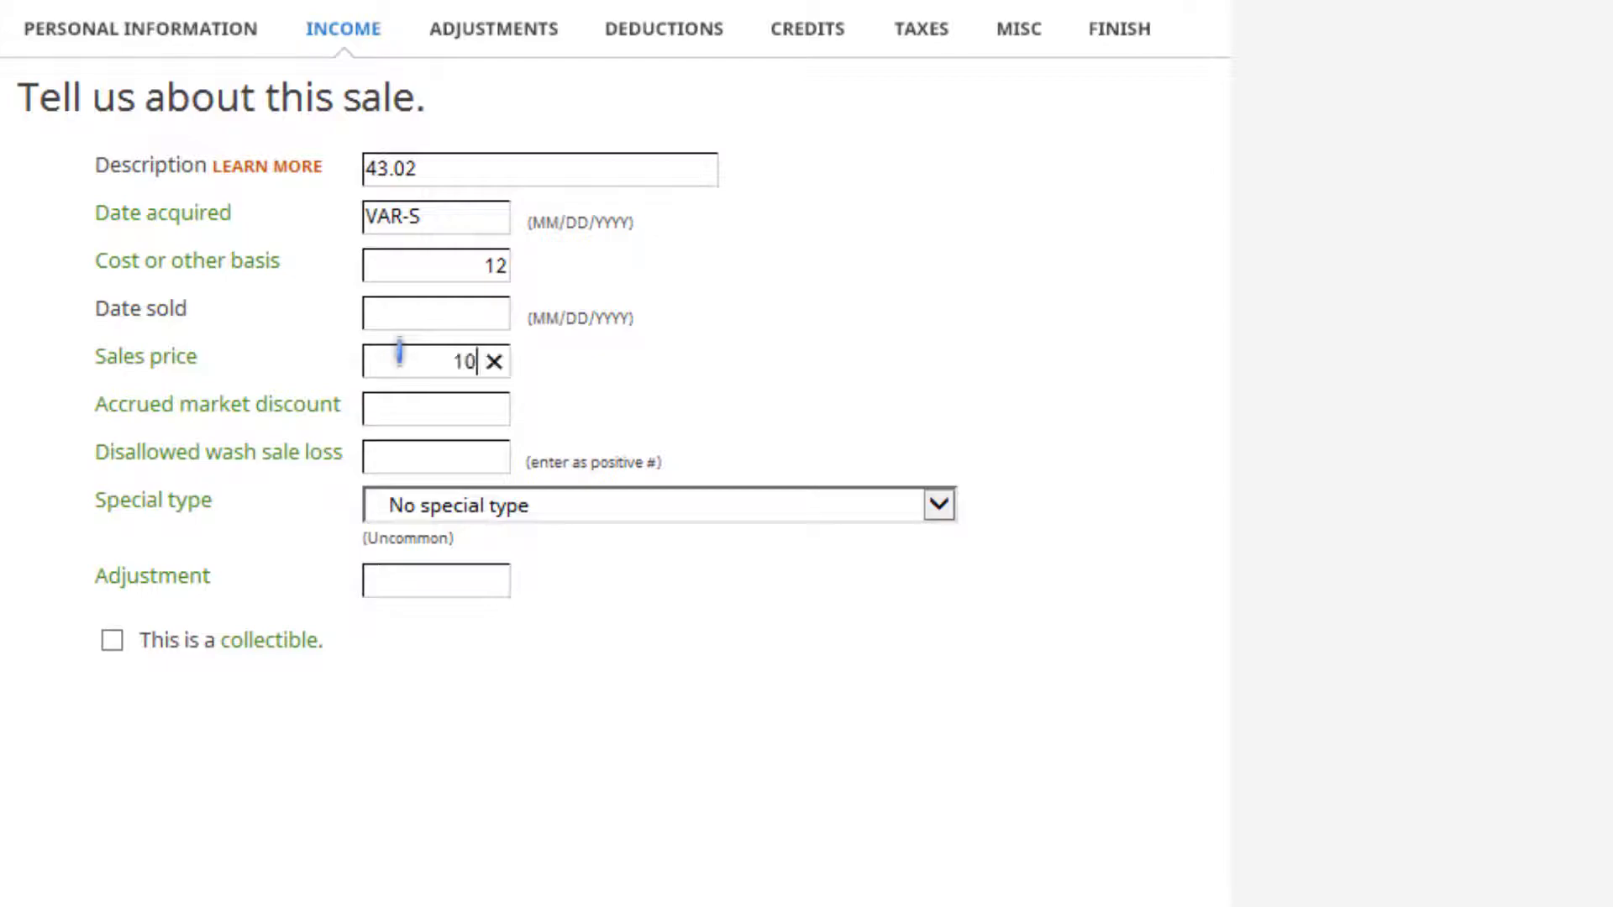
pyautogui.click(408, 417)
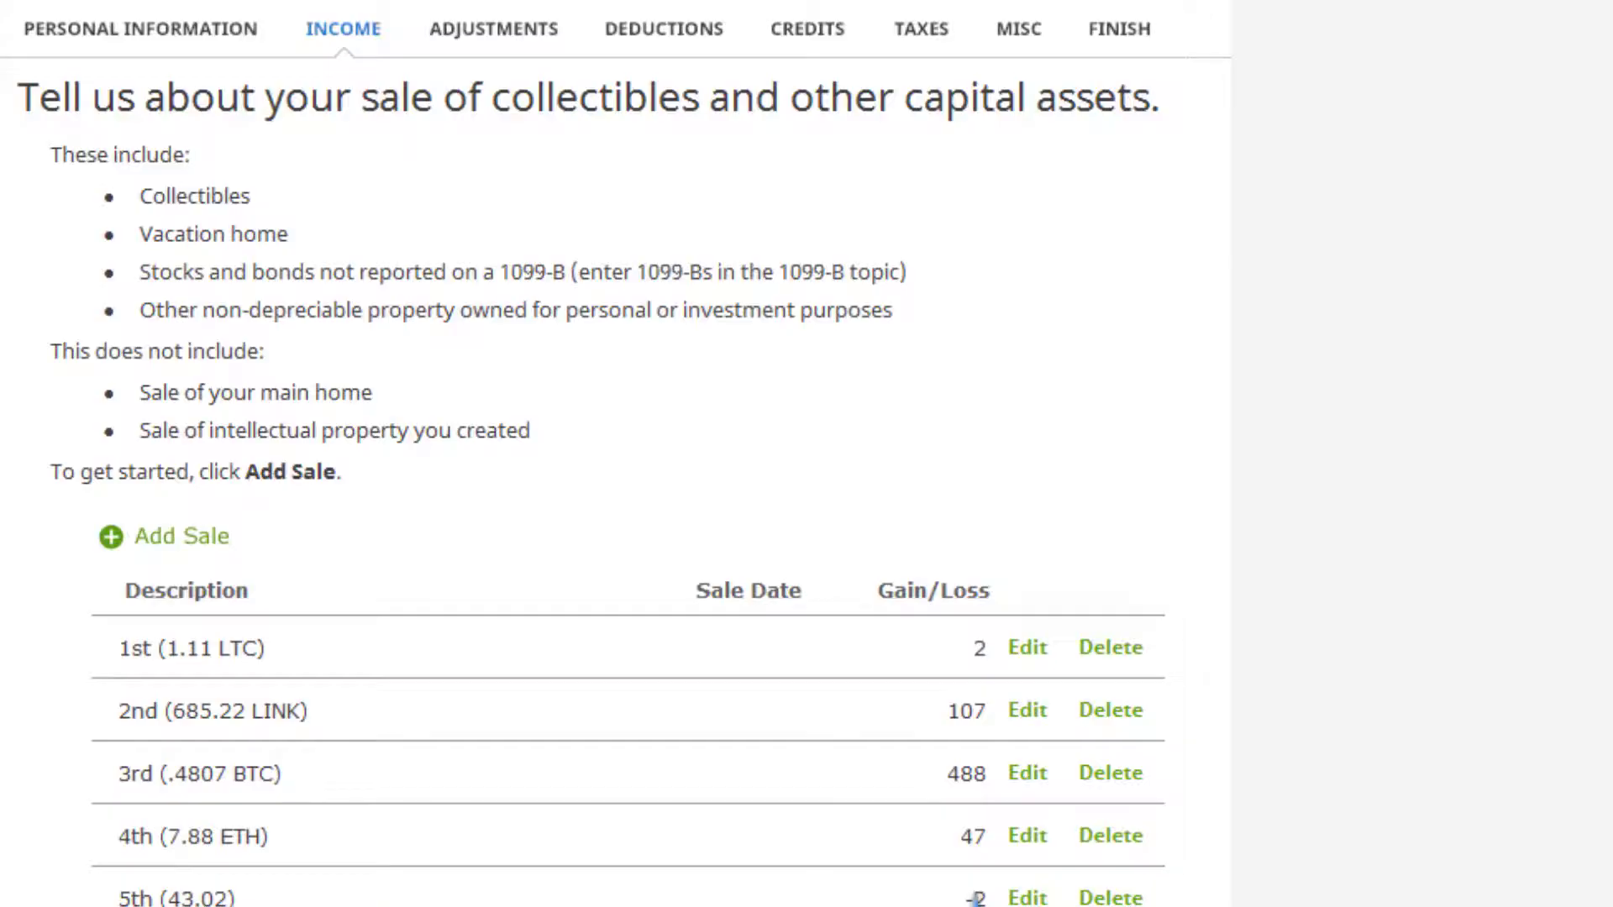
pyautogui.moveTo(963, 900); pyautogui.dragTo(991, 900)
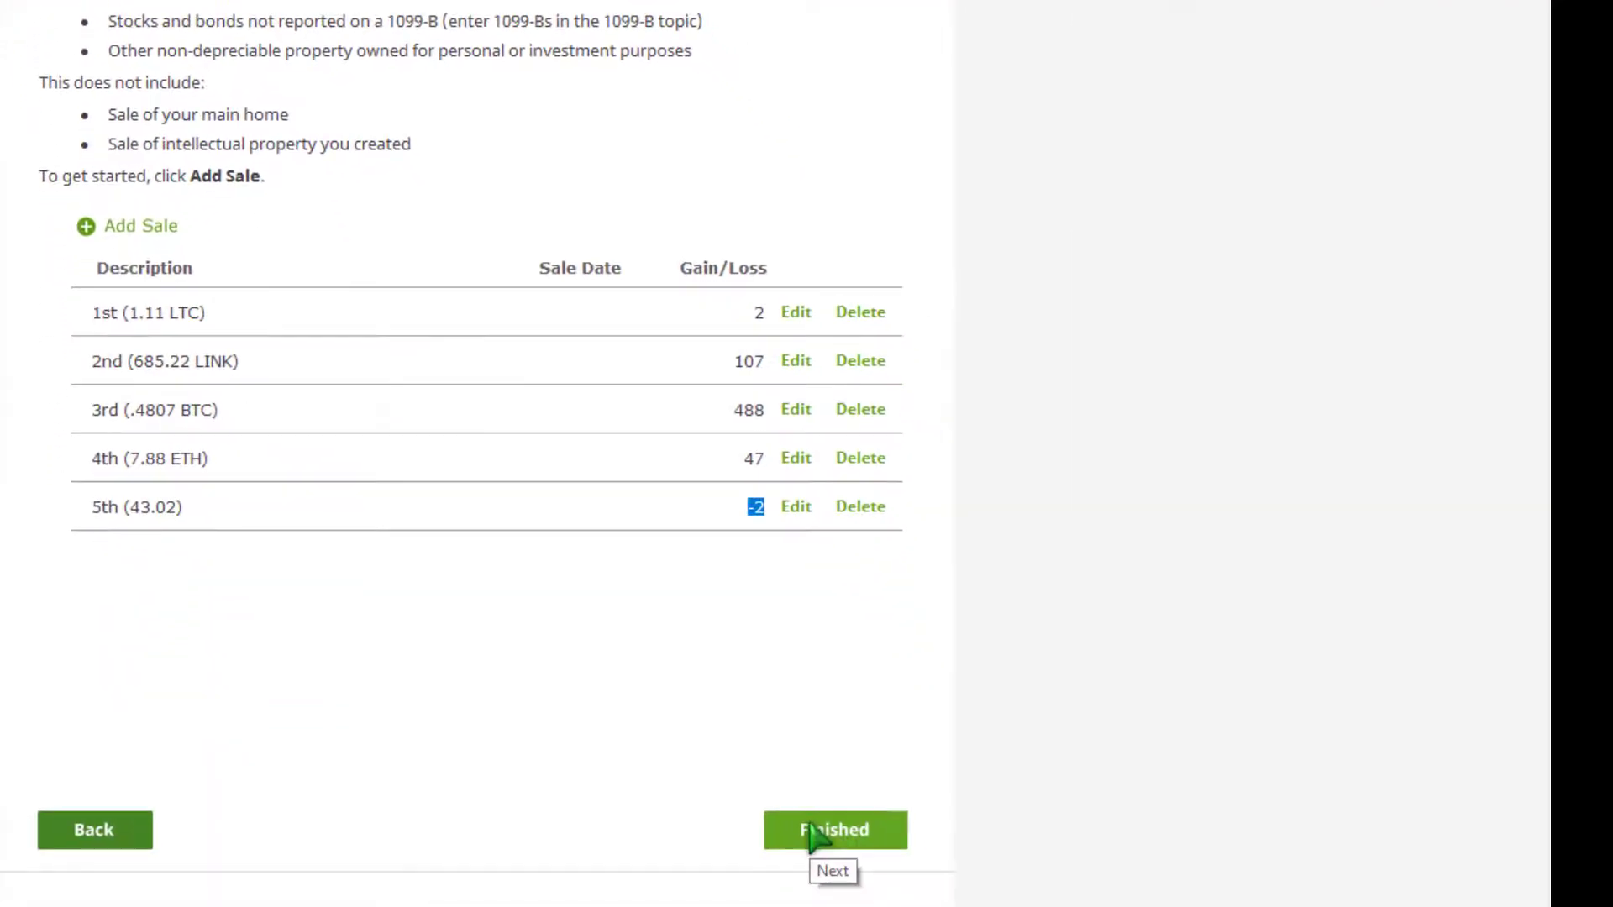
# Finish the sales list, search forms for 8949, and open it beside the condensed PDF
pyautogui.click(810, 834)
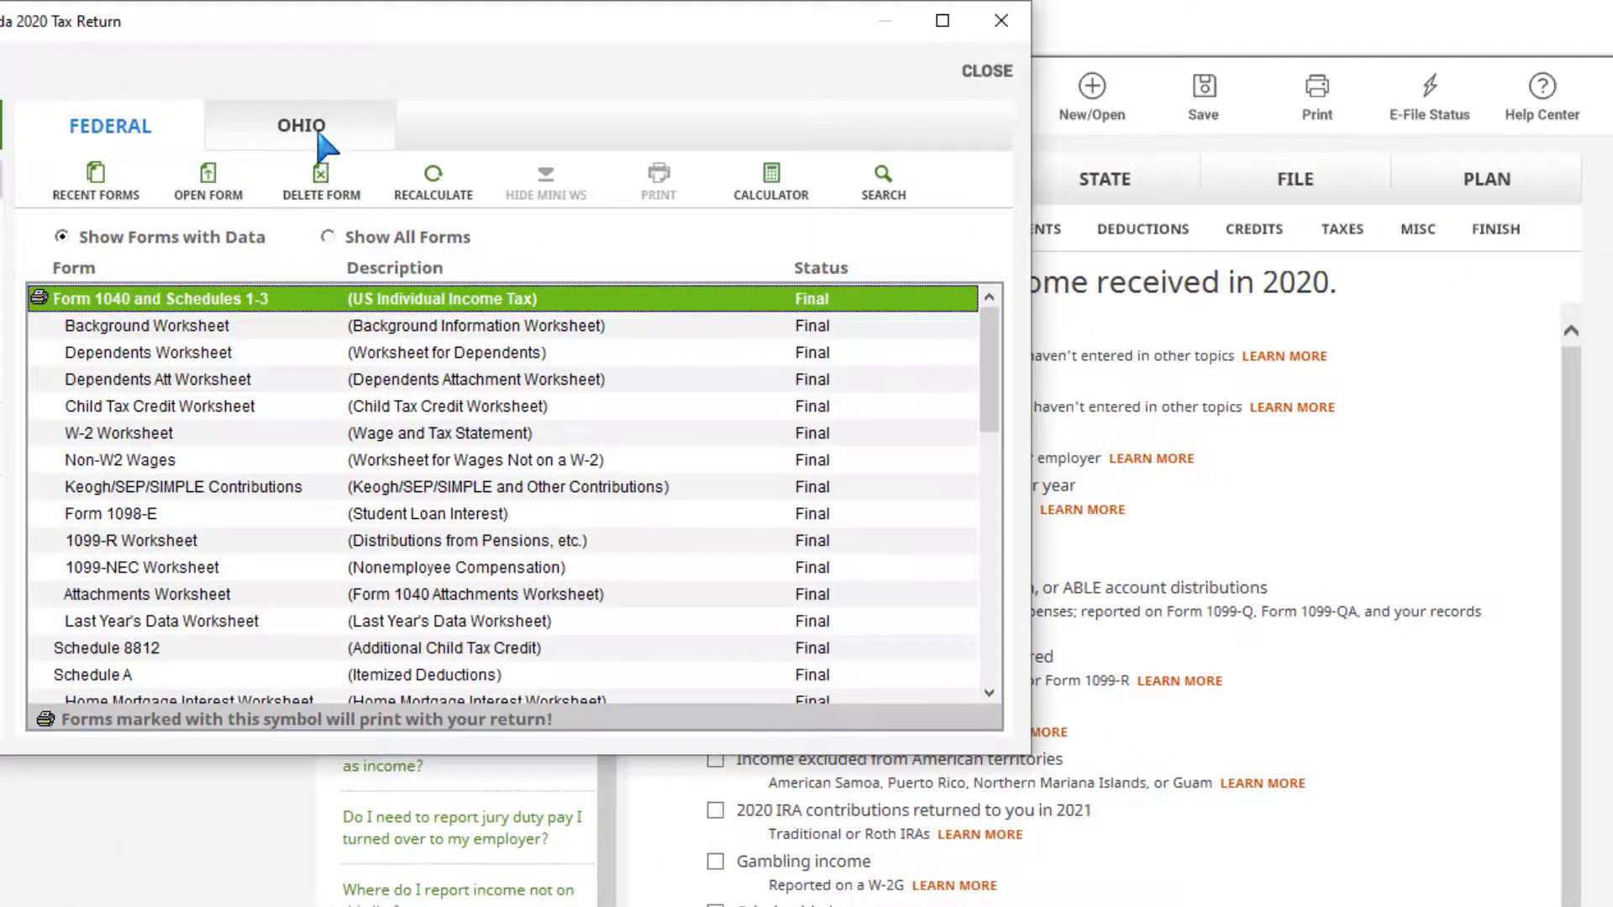
pyautogui.click(880, 181)
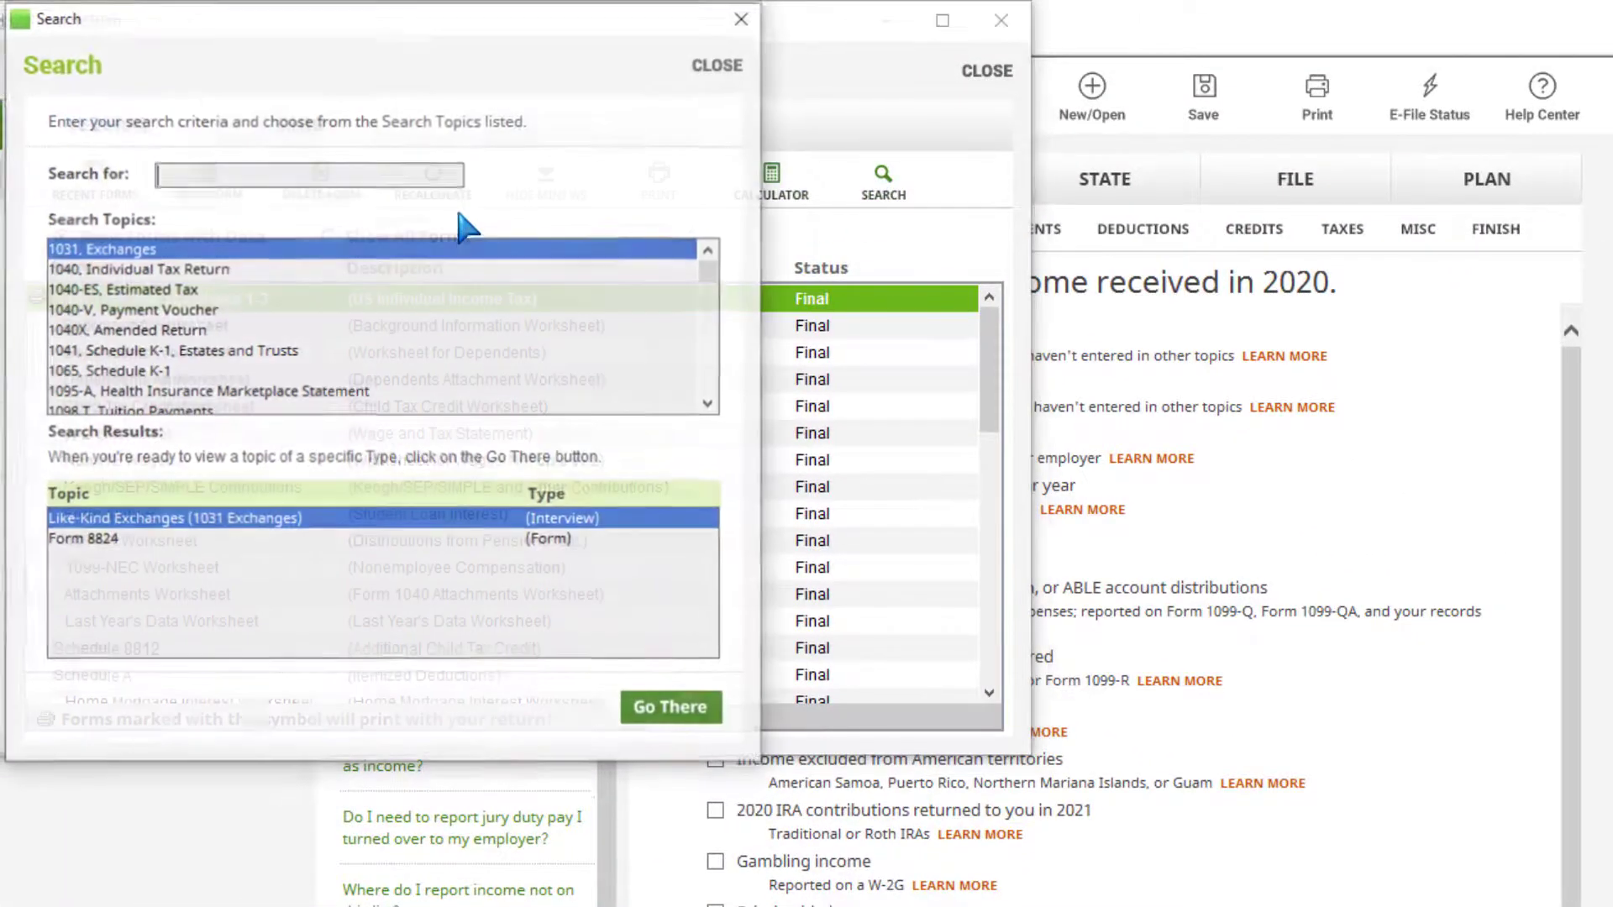
pyautogui.write('8949')
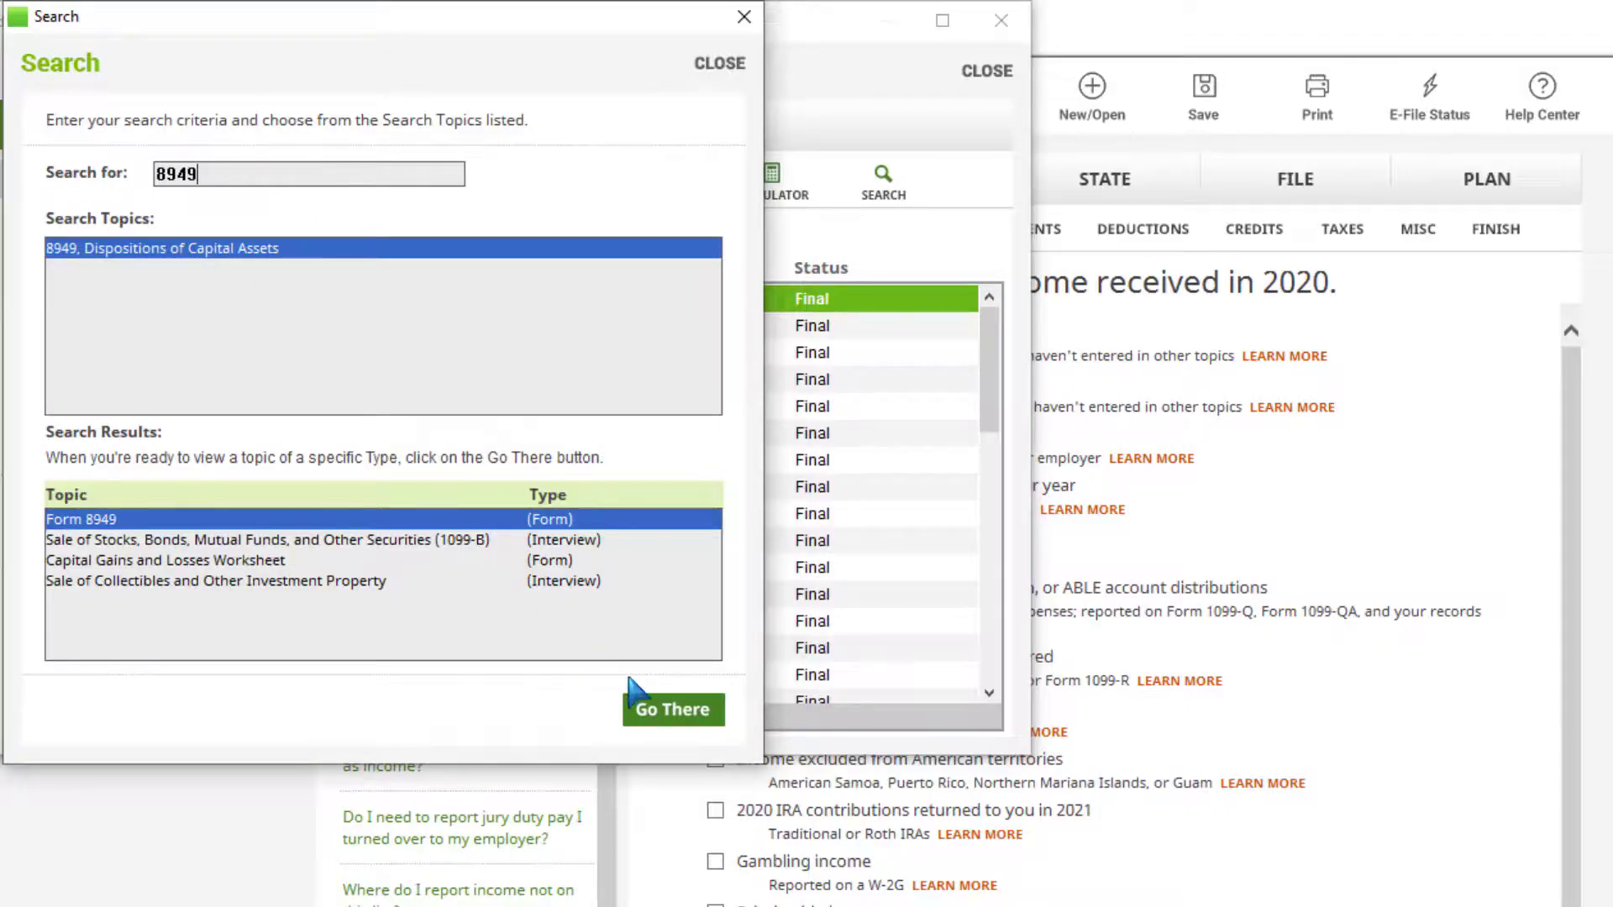
pyautogui.click(672, 710)
pyautogui.scroll(-2, 708, 518)
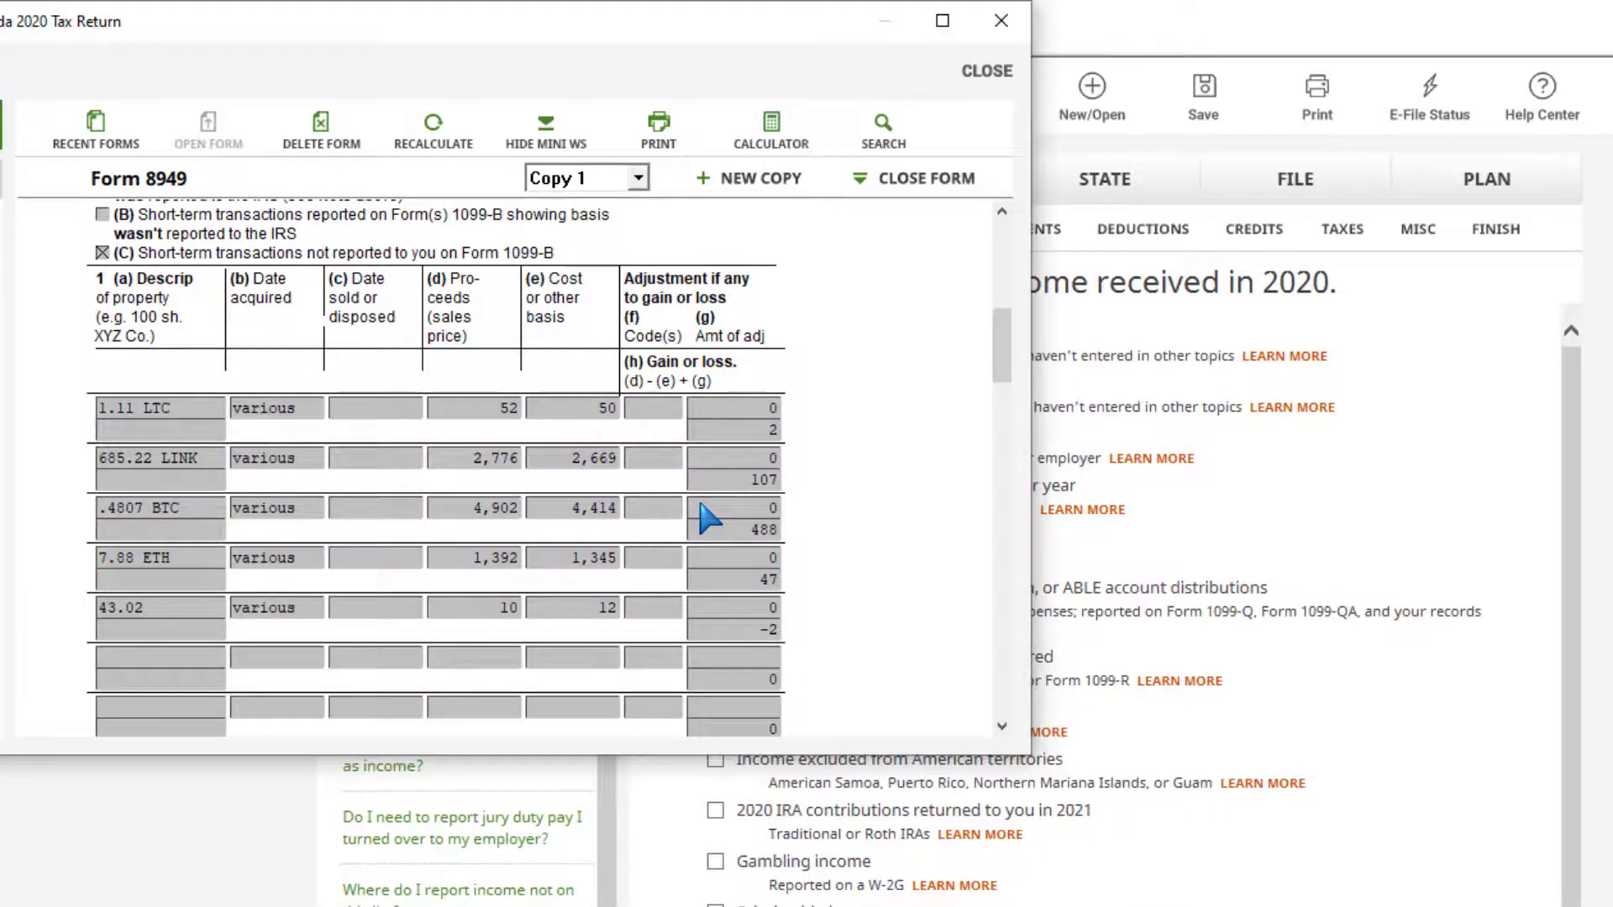
pyautogui.moveTo(743, 21); pyautogui.dragTo(1230, 113)
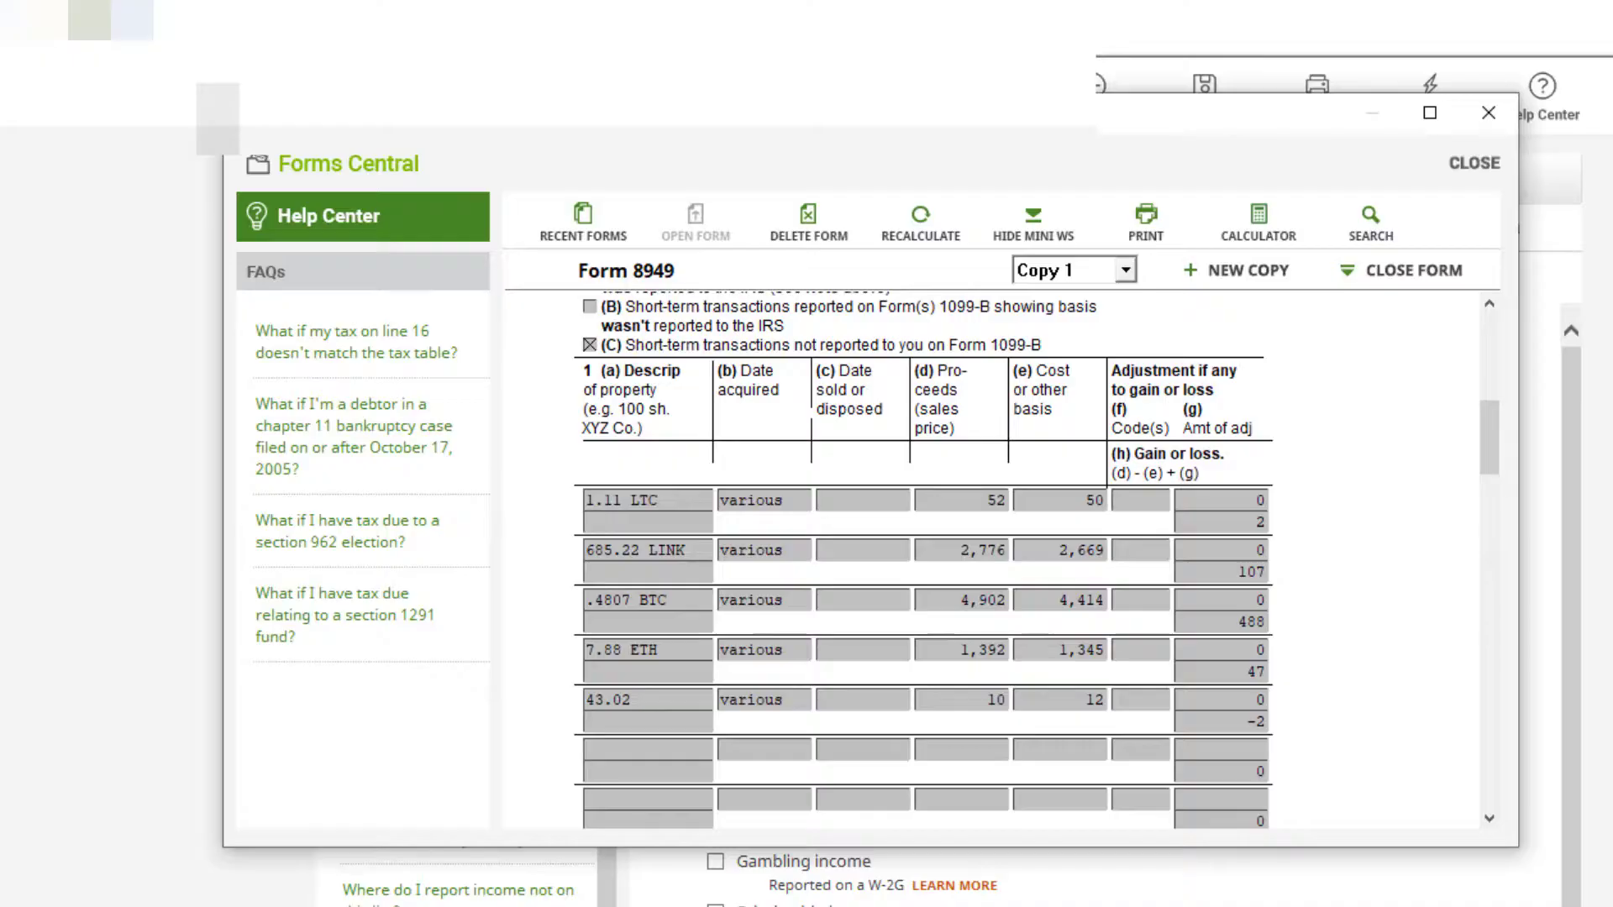
pyautogui.click(1056, 844)
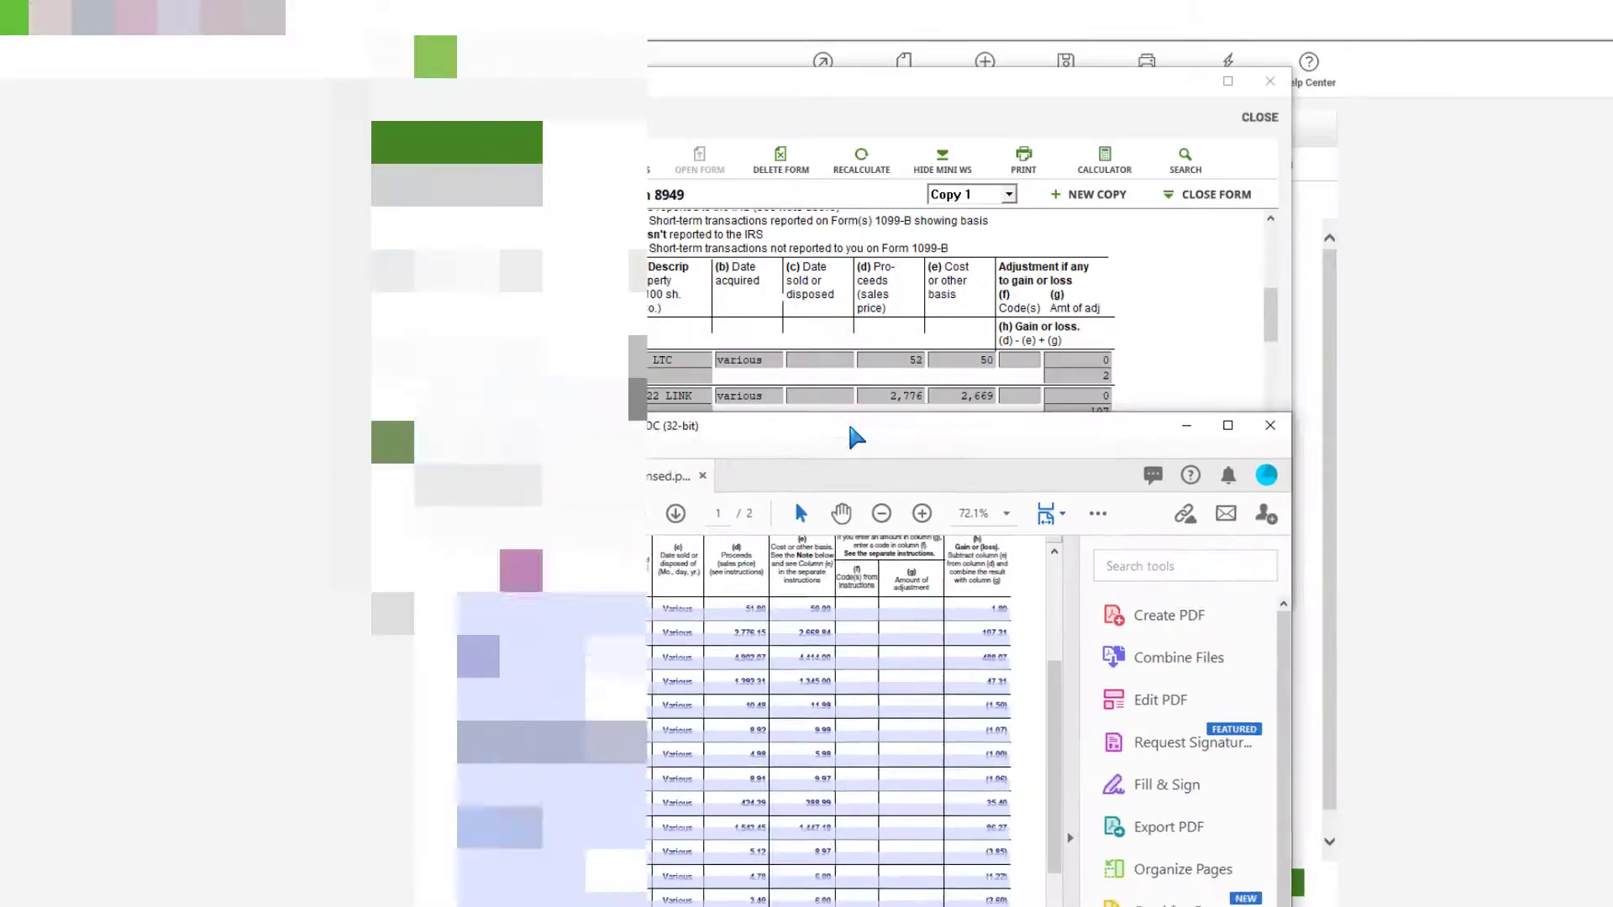
# Close Form 8949 and reopen Sale of Collectibles and Other Investment Property from the Income topics
pyautogui.moveTo(848, 420); pyautogui.dragTo(916, 598)
pyautogui.click(1254, 120)
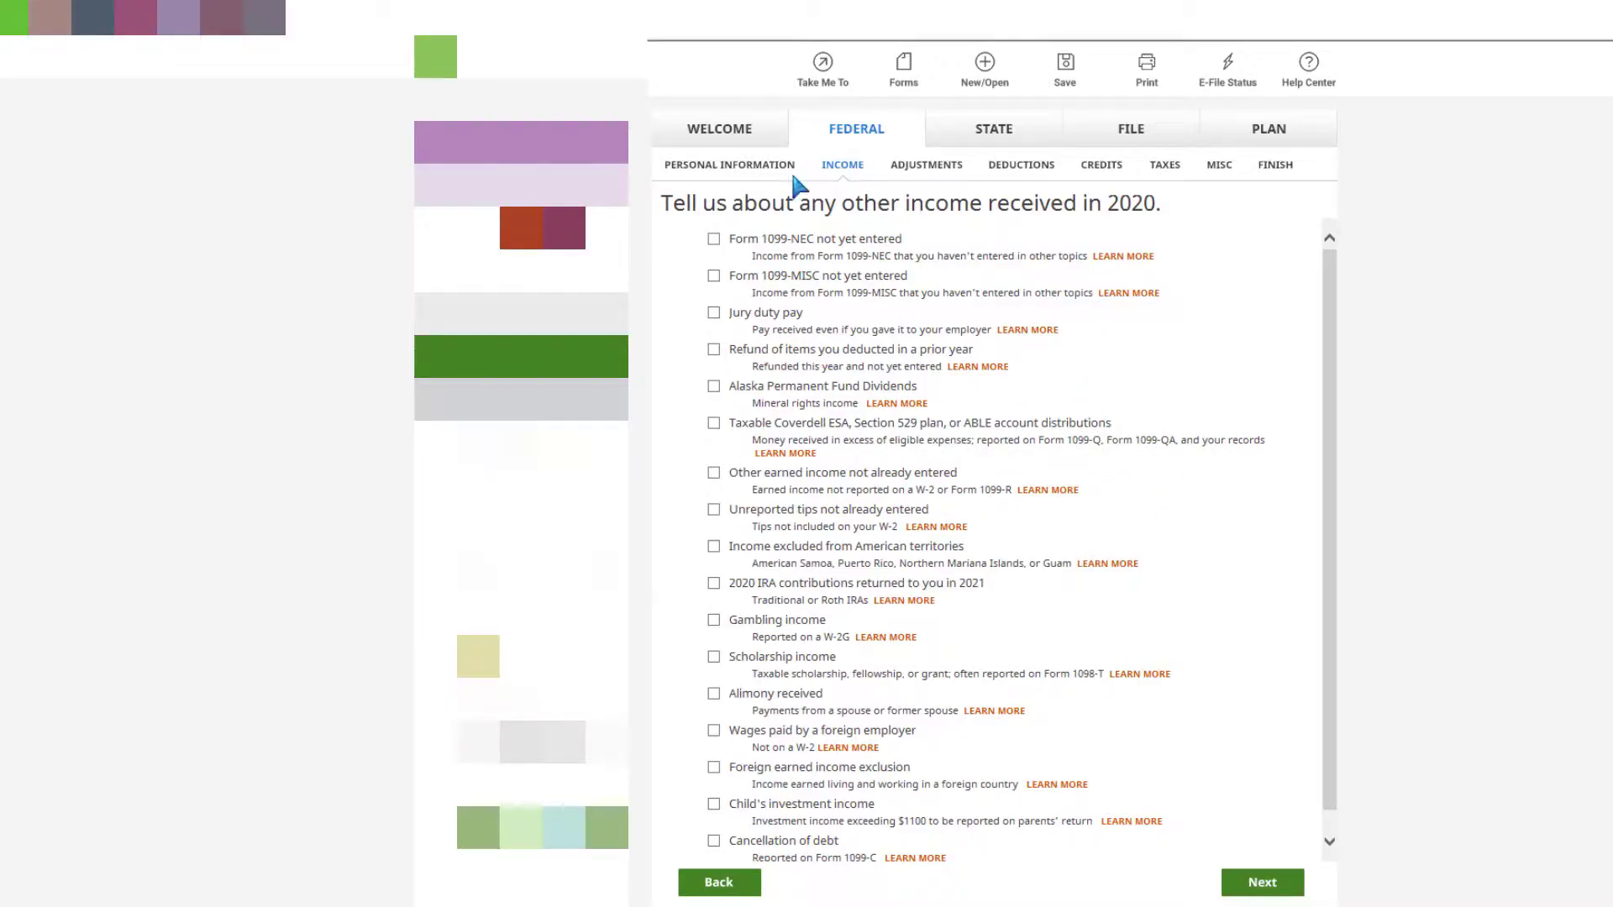
pyautogui.scroll(-1, 1056, 568)
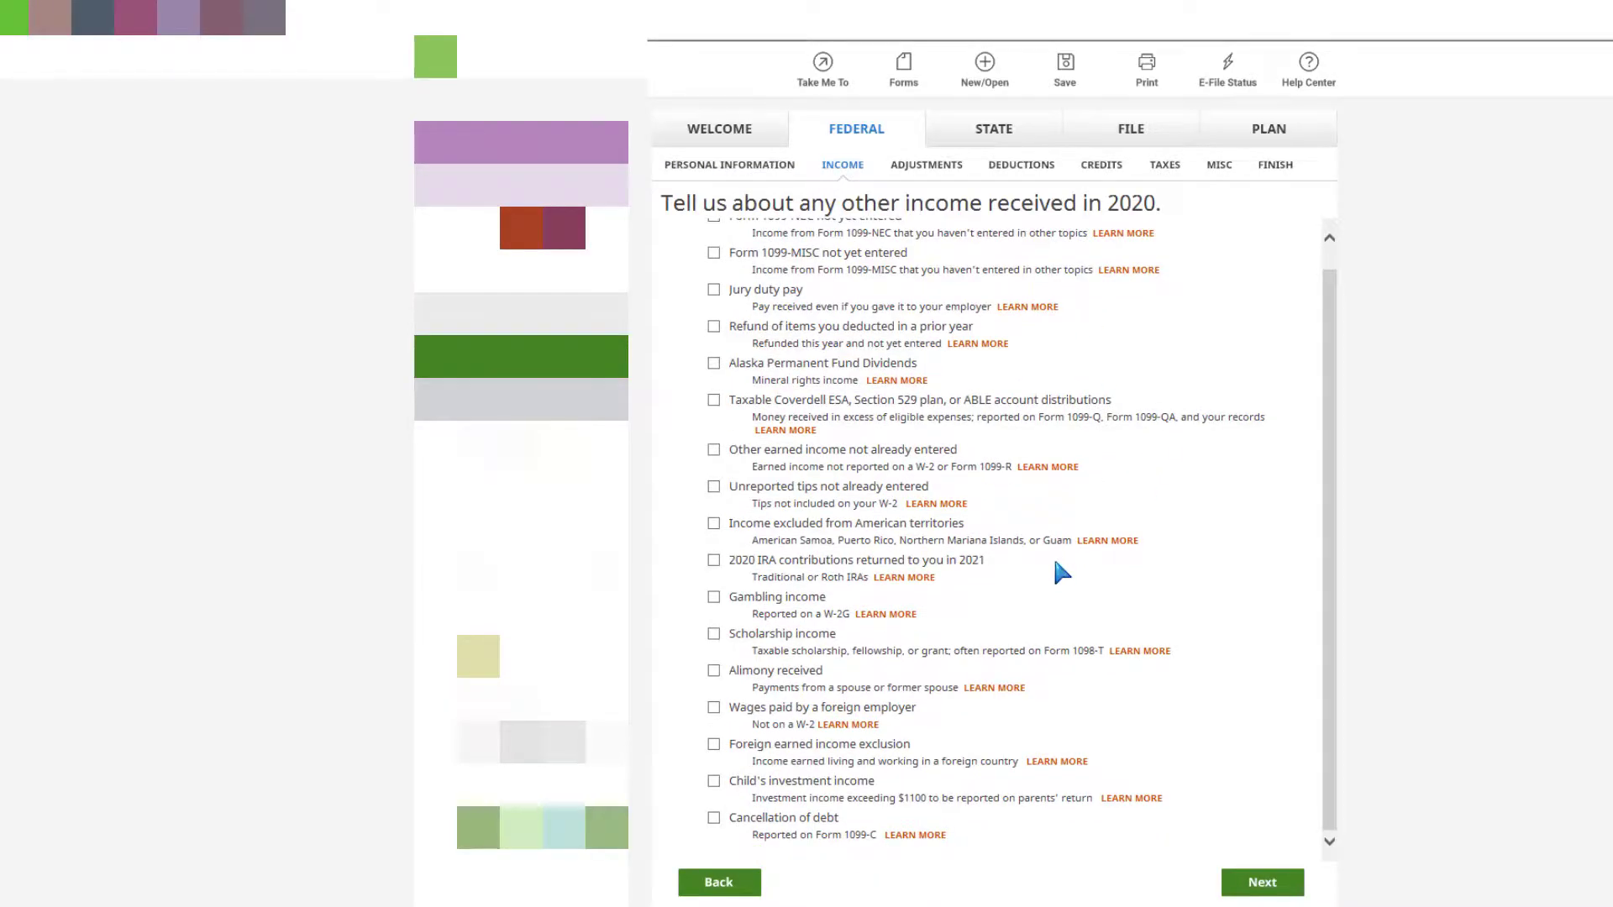
pyautogui.scroll(1, 1061, 571)
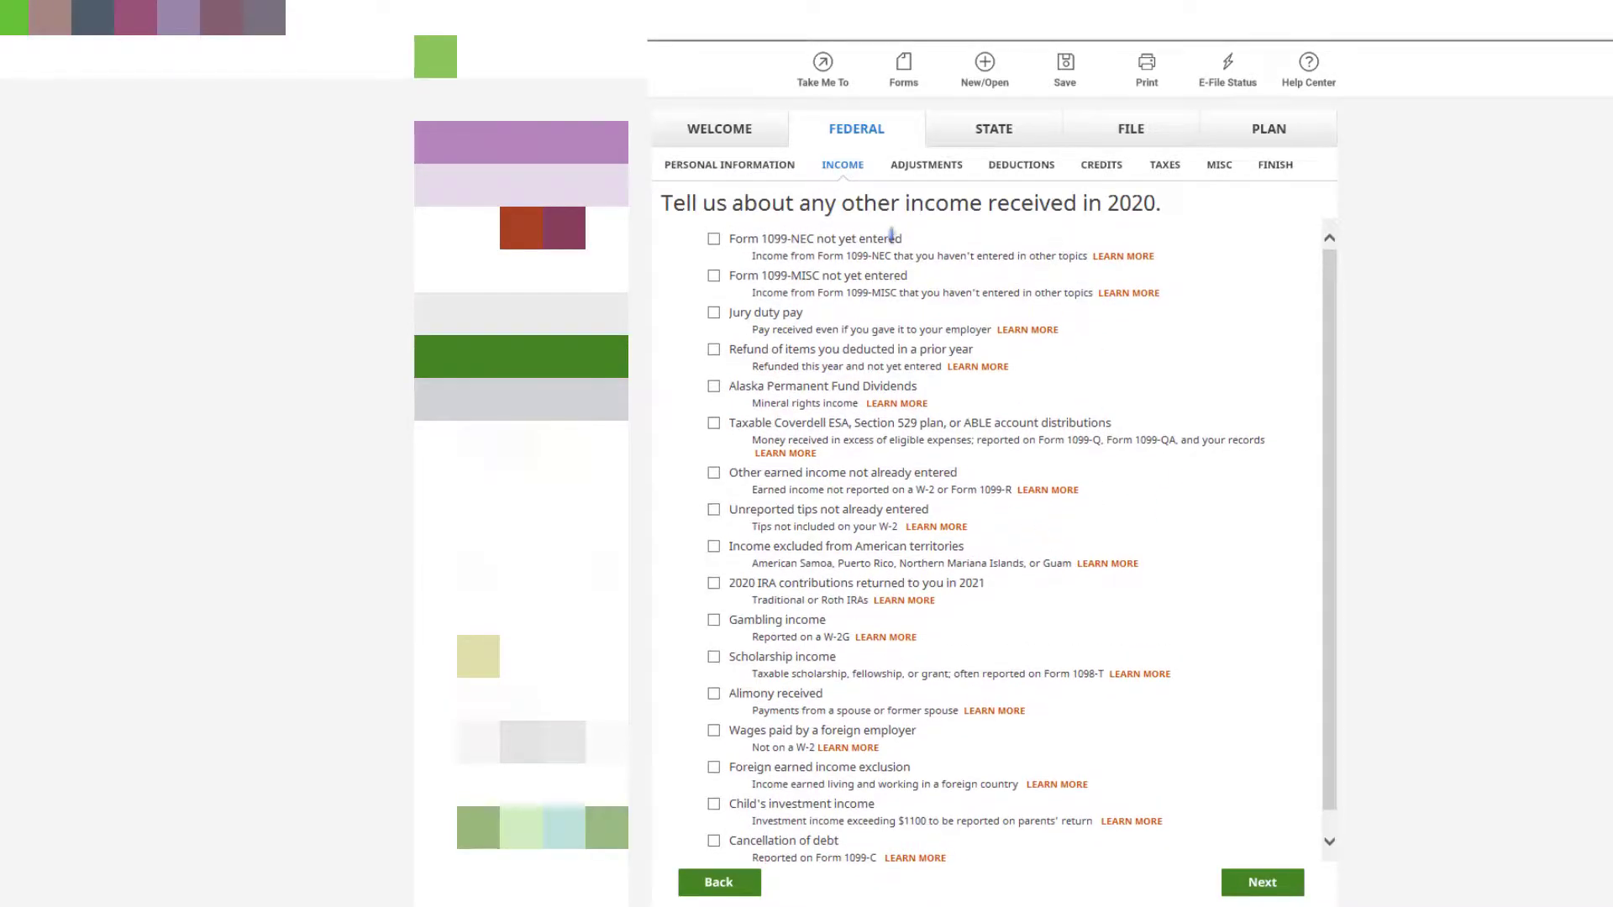
pyautogui.click(837, 171)
pyautogui.scroll(-5, 1048, 564)
pyautogui.scroll(-7, 569, 658)
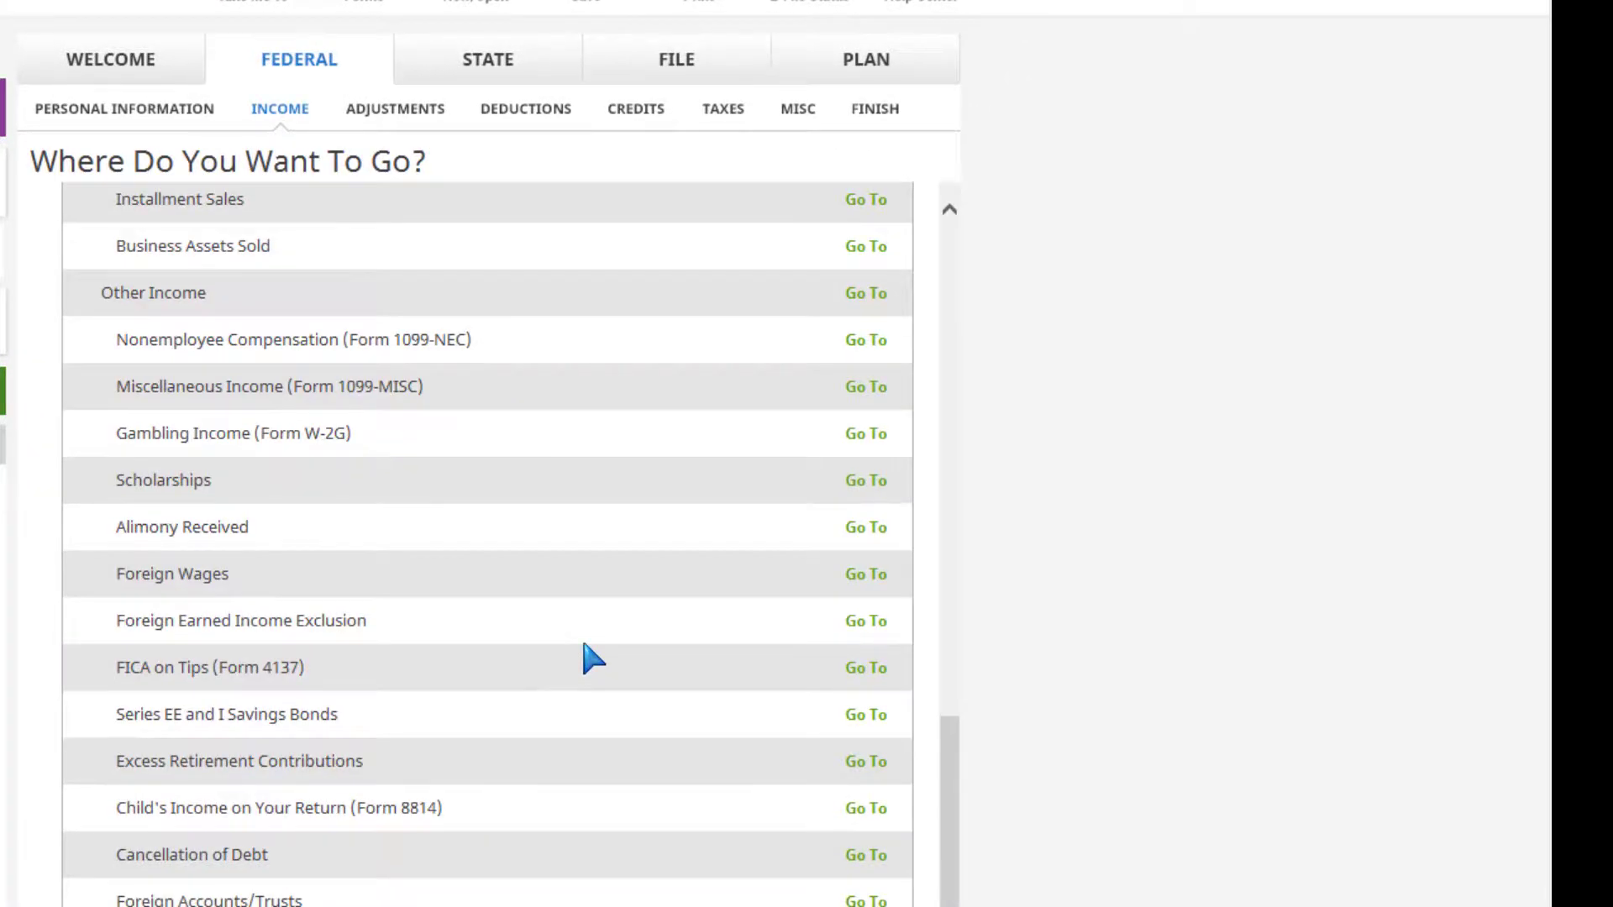
pyautogui.scroll(3, 588, 655)
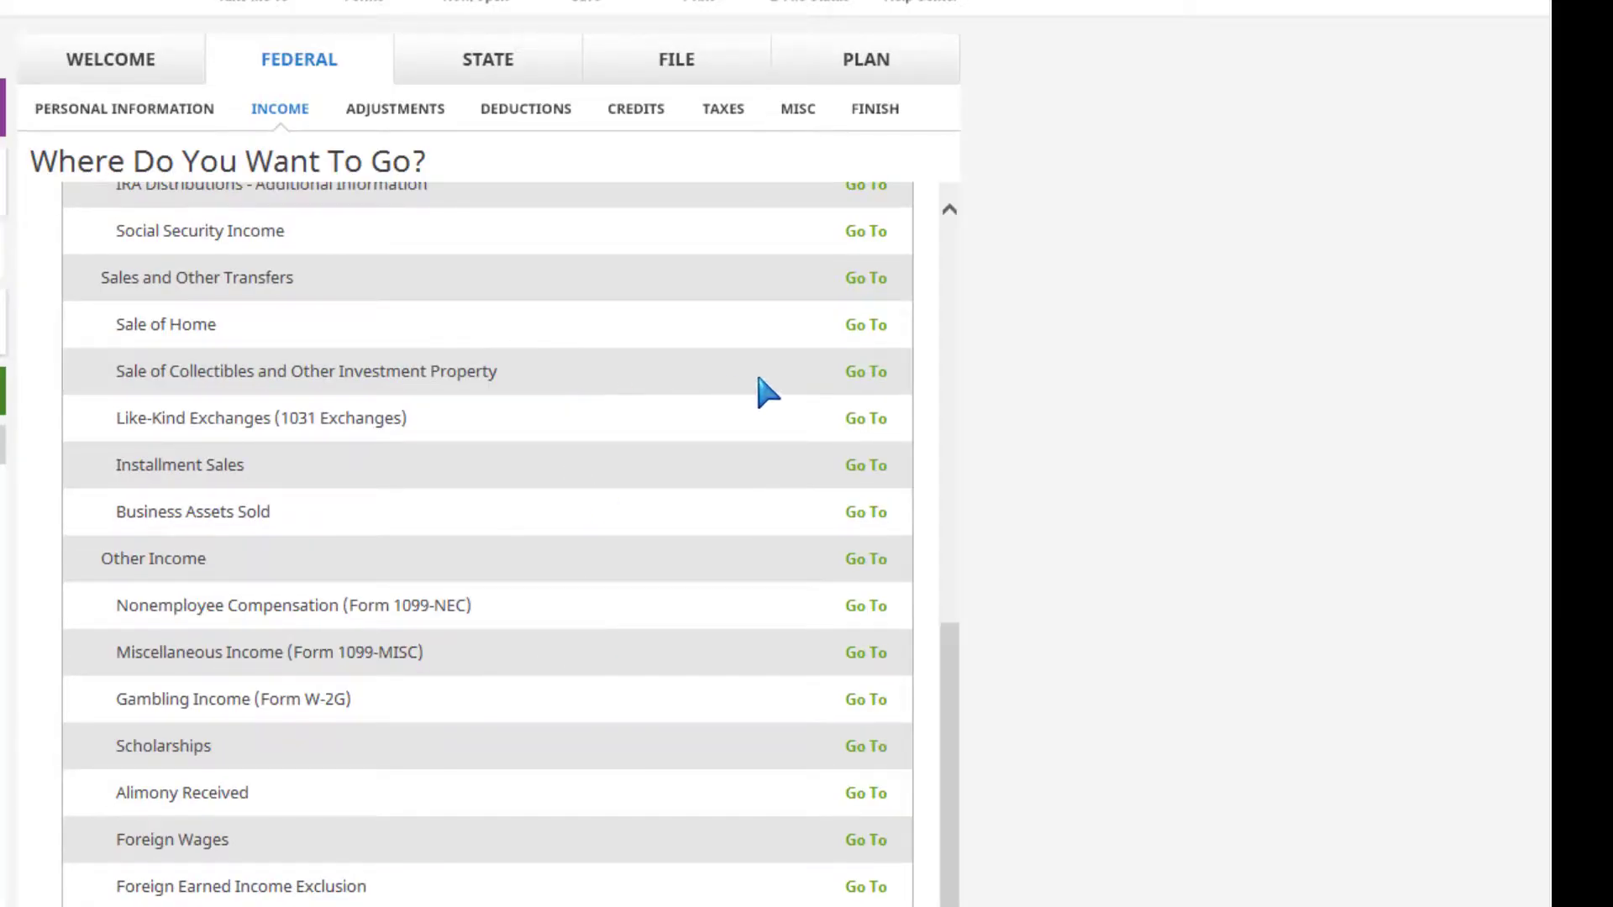
pyautogui.click(865, 372)
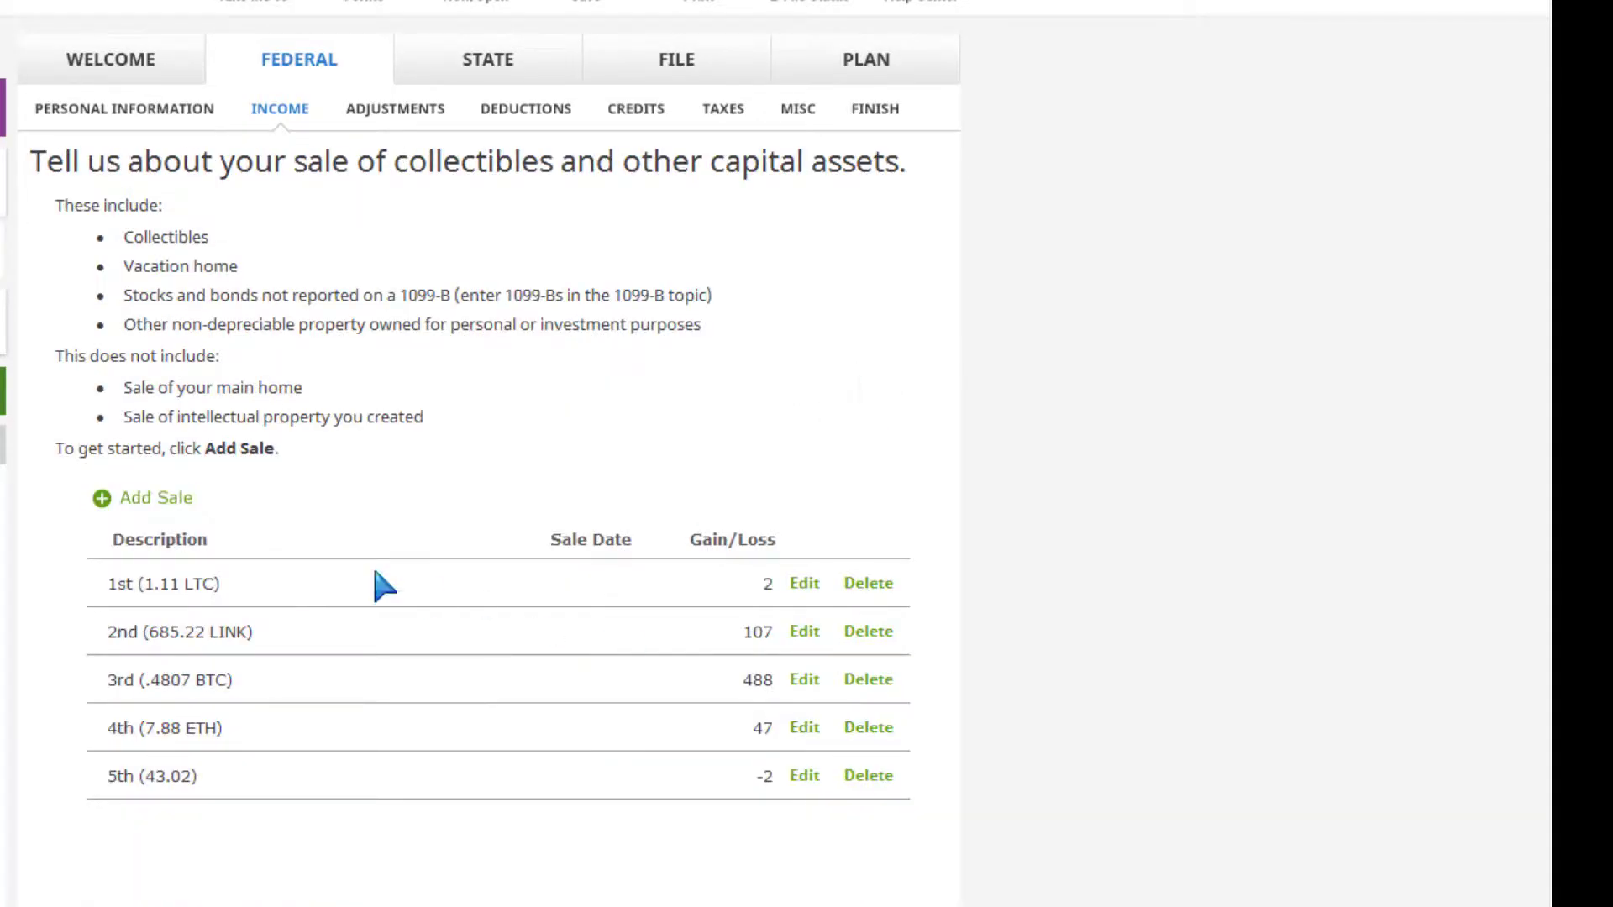